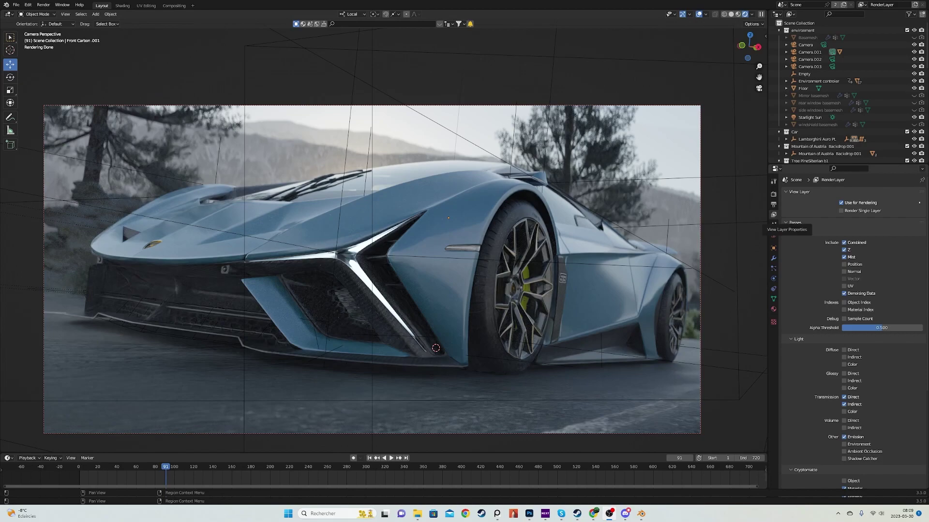
# Step: Try the Object and Asset Cryptomatte passes in the view layer properties and switch both off again, keeping Material
pyautogui.scroll(-7, 853, 331)
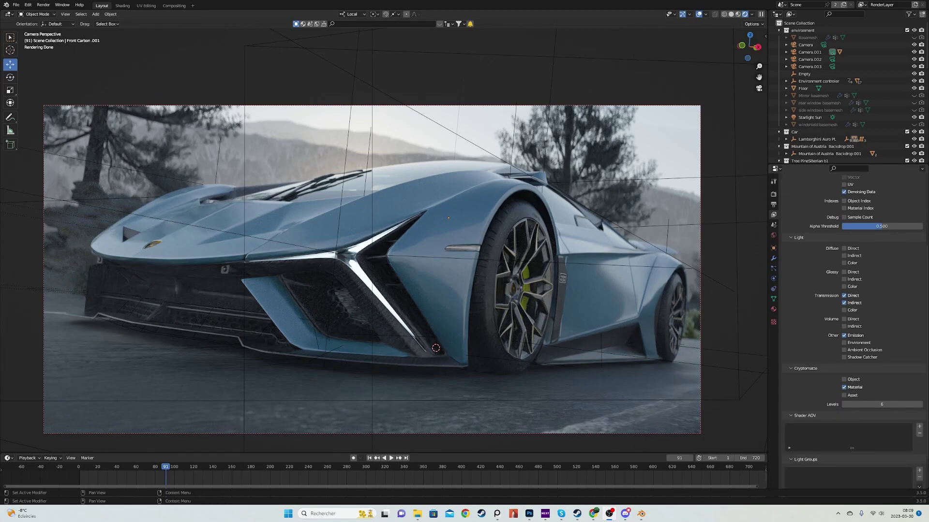
pyautogui.click(794, 328)
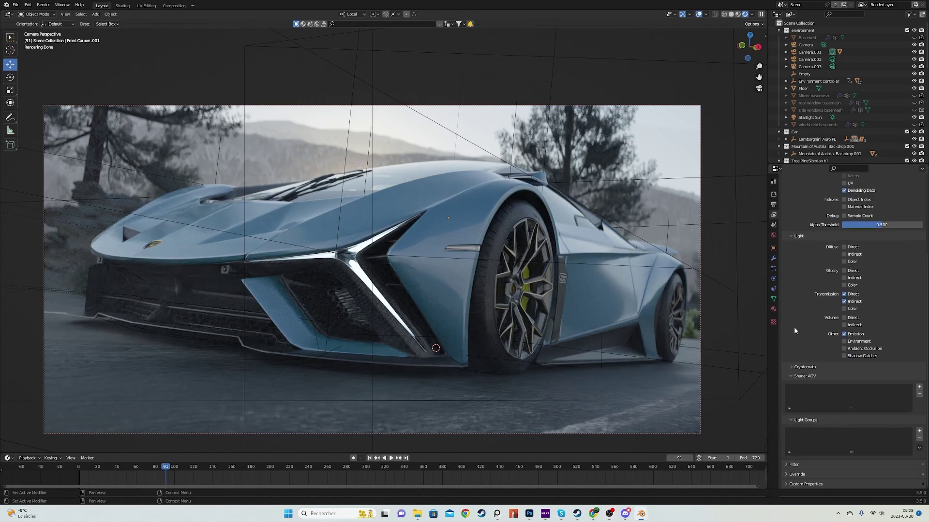
pyautogui.click(793, 368)
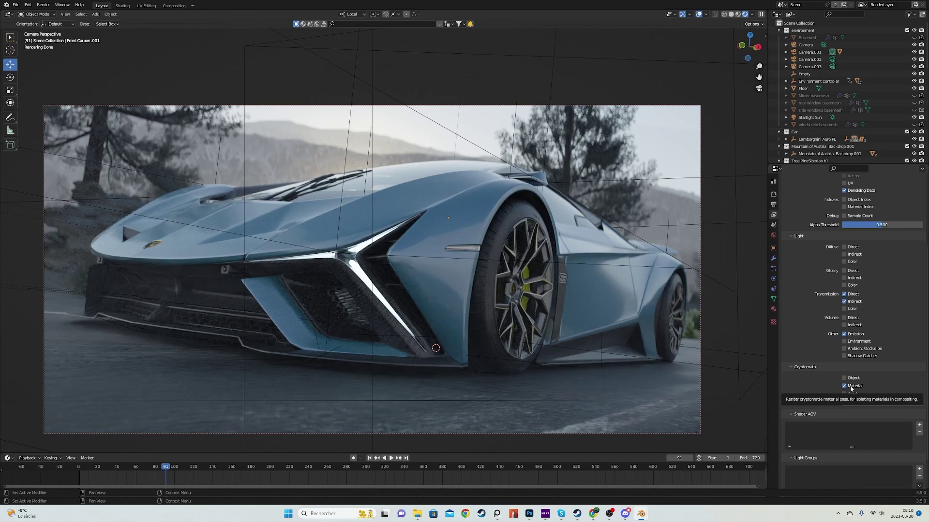
pyautogui.click(850, 379)
pyautogui.click(849, 394)
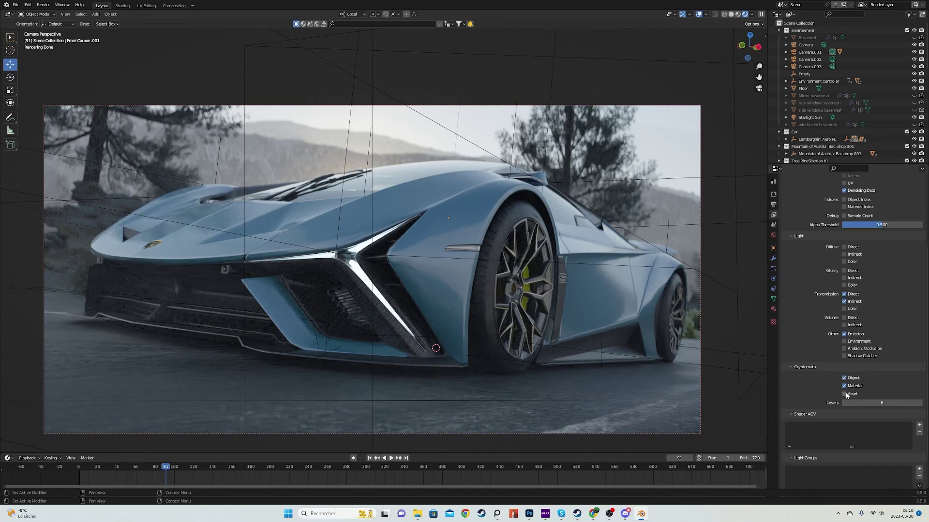
pyautogui.click(850, 378)
pyautogui.click(849, 394)
# Step: Switch to the Compositing workspace and move the Composite and Viewer nodes closer to the Denoise node
pyautogui.click(173, 5)
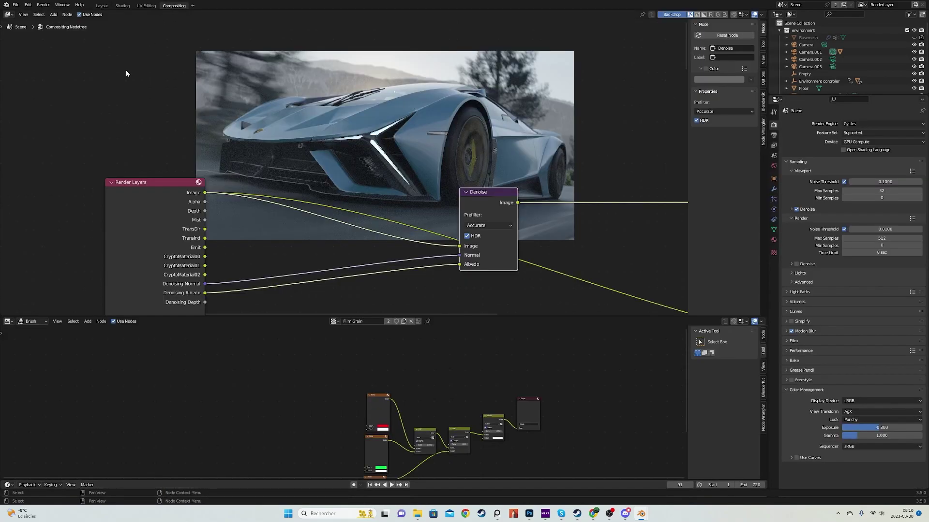
pyautogui.scroll(-3, 353, 150)
pyautogui.moveTo(460, 181); pyautogui.dragTo(344, 167, button='middle')
pyautogui.scroll(-4, 344, 168)
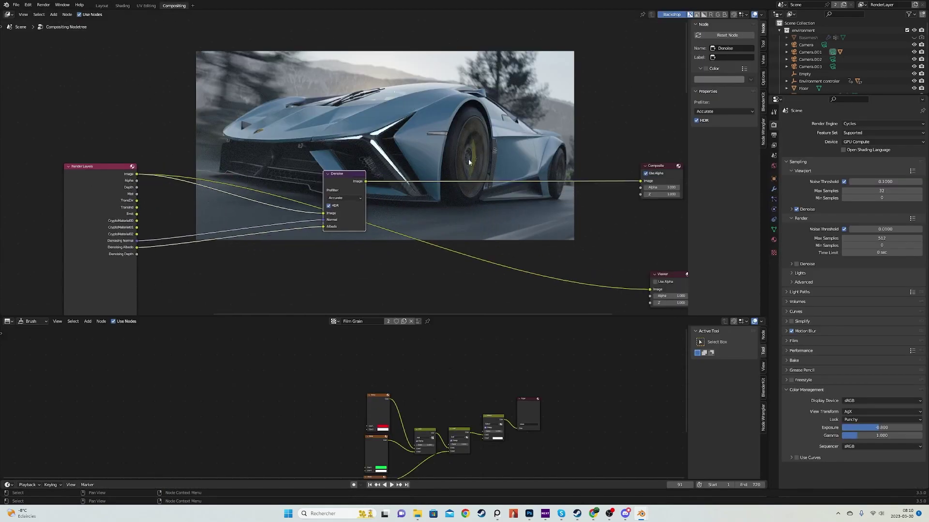
pyautogui.moveTo(565, 135); pyautogui.dragTo(660, 306)
pyautogui.press('g')
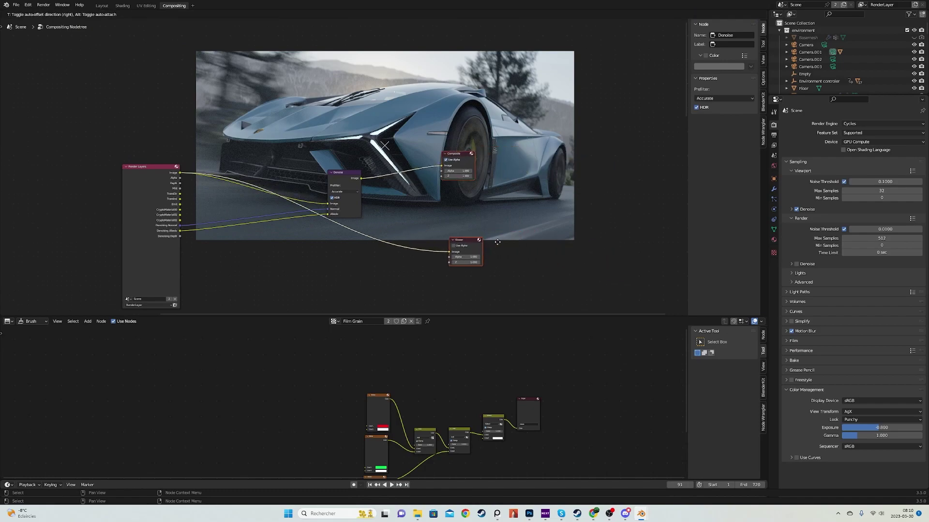
pyautogui.click(493, 244)
# Step: Move the Denoise node closer to the Render Layers node
pyautogui.click(301, 254)
pyautogui.moveTo(301, 213); pyautogui.dragTo(406, 253, button='middle')
pyautogui.scroll(6, 406, 251)
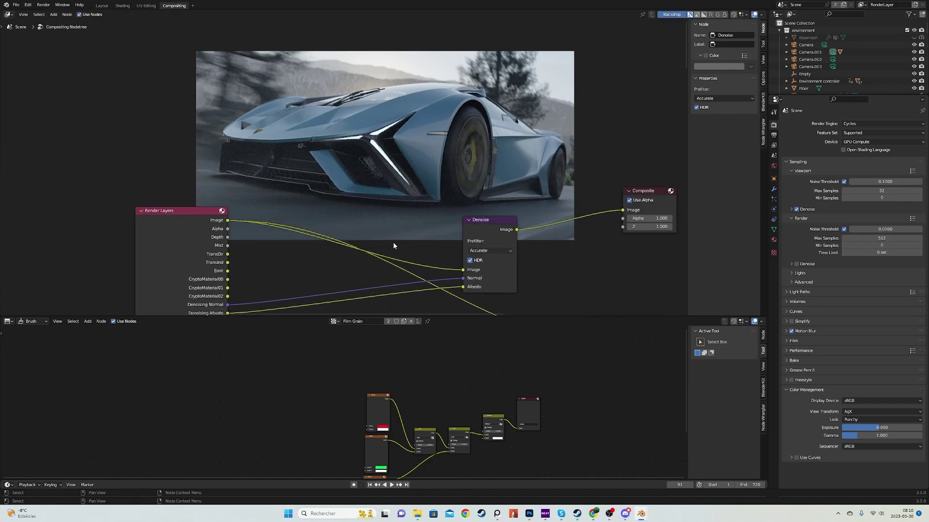
pyautogui.moveTo(462, 246); pyautogui.dragTo(441, 180, button='middle')
pyautogui.moveTo(464, 166); pyautogui.dragTo(376, 157)
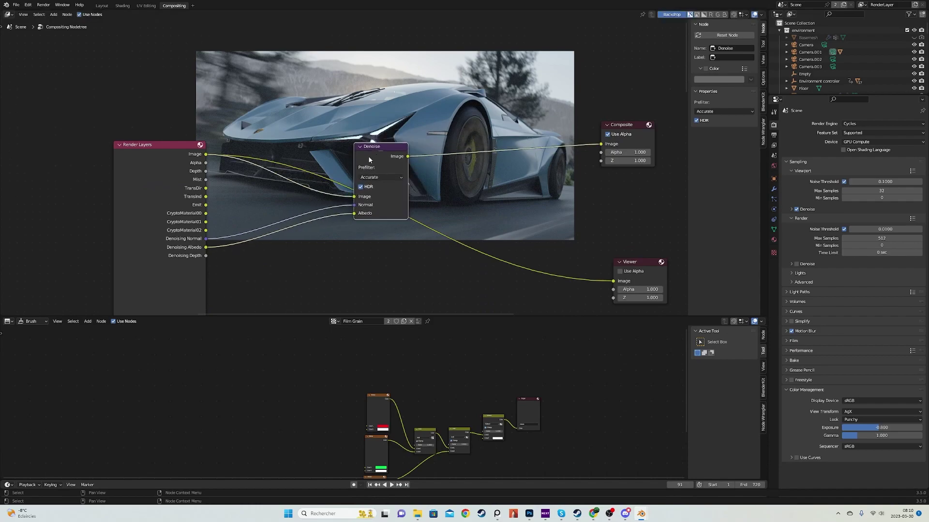
# Step: Show the view layer properties and connect the Denoise node's Image output to the Viewer node
pyautogui.click(773, 155)
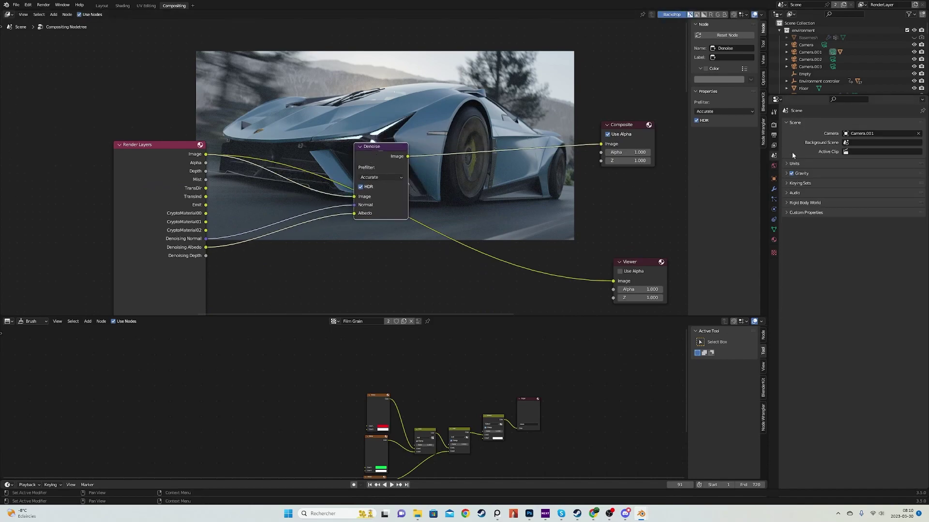
pyautogui.click(773, 145)
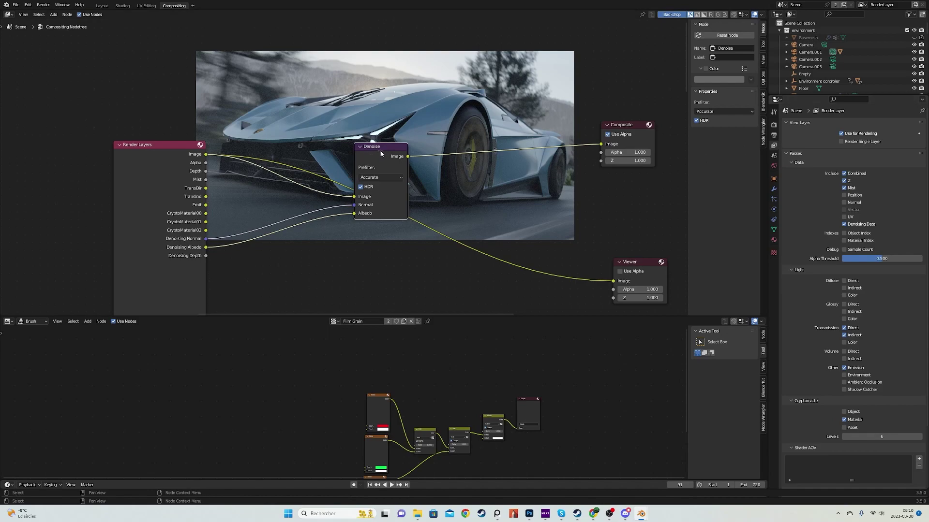
pyautogui.moveTo(381, 154); pyautogui.dragTo(614, 281)
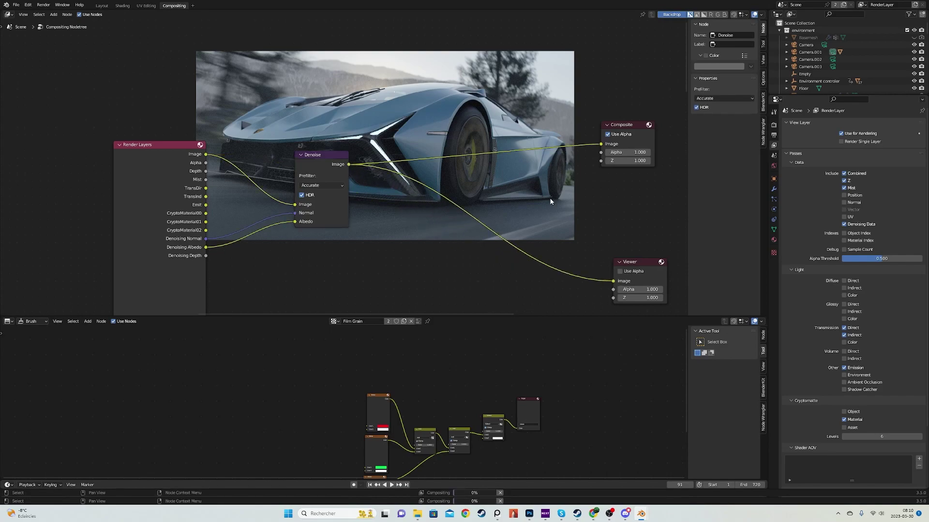
# Step: Add a Cryptomatte node and place it in the free space above the Denoise node
pyautogui.scroll(4, 516, 224)
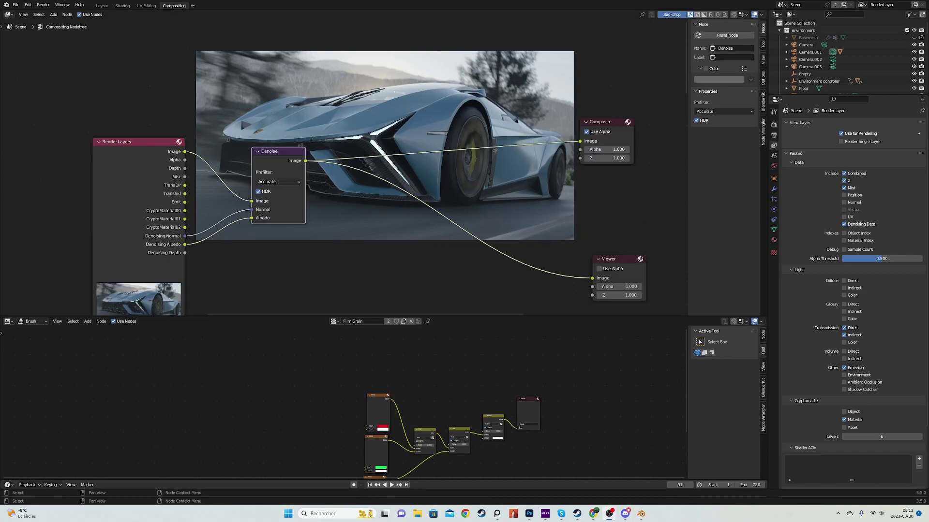
pyautogui.moveTo(371, 113); pyautogui.dragTo(421, 226, button='middle')
pyautogui.scroll(6, 463, 171)
pyautogui.scroll(-2, 409, 168)
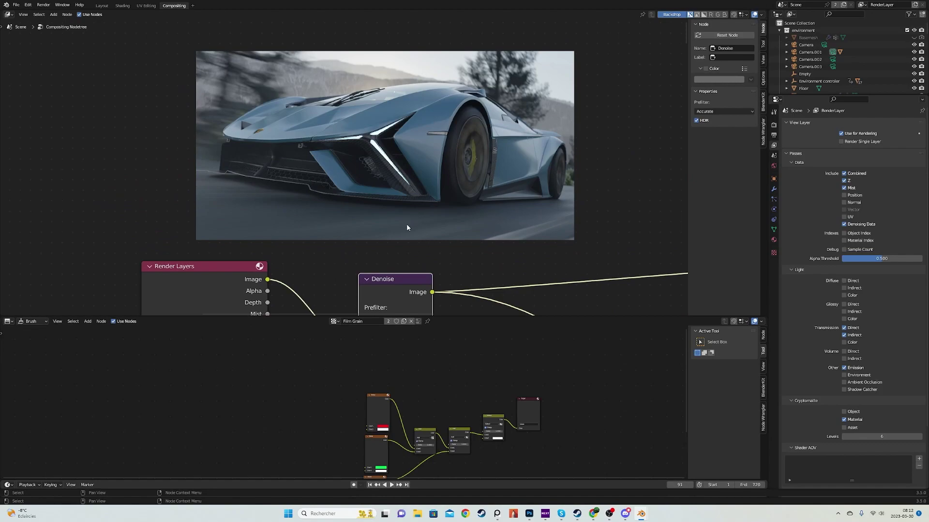
pyautogui.scroll(2, 428, 131)
pyautogui.moveTo(391, 204); pyautogui.dragTo(377, 160, button='middle')
pyautogui.scroll(2, 375, 161)
pyautogui.scroll(1, 379, 160)
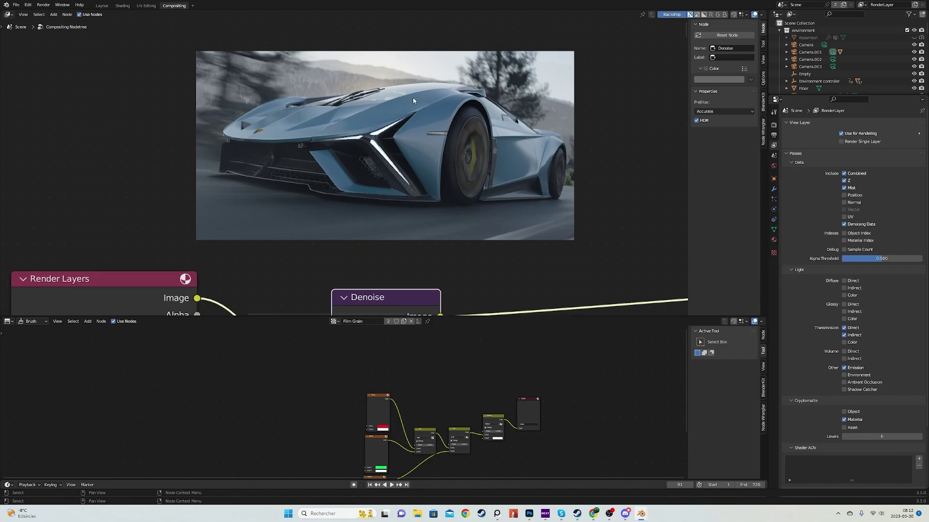
pyautogui.scroll(1, 418, 152)
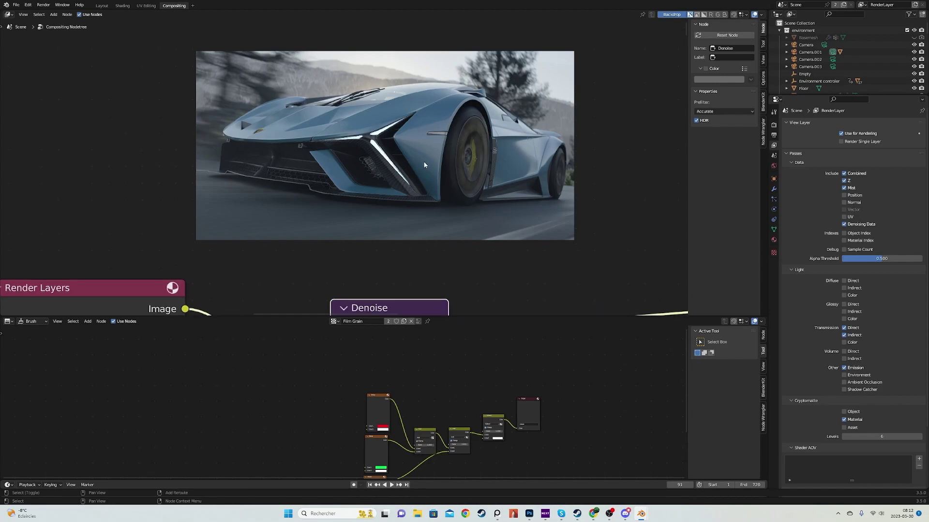
pyautogui.hotkey('shift', 'a')
pyautogui.click(424, 162)
pyautogui.write('cryp')
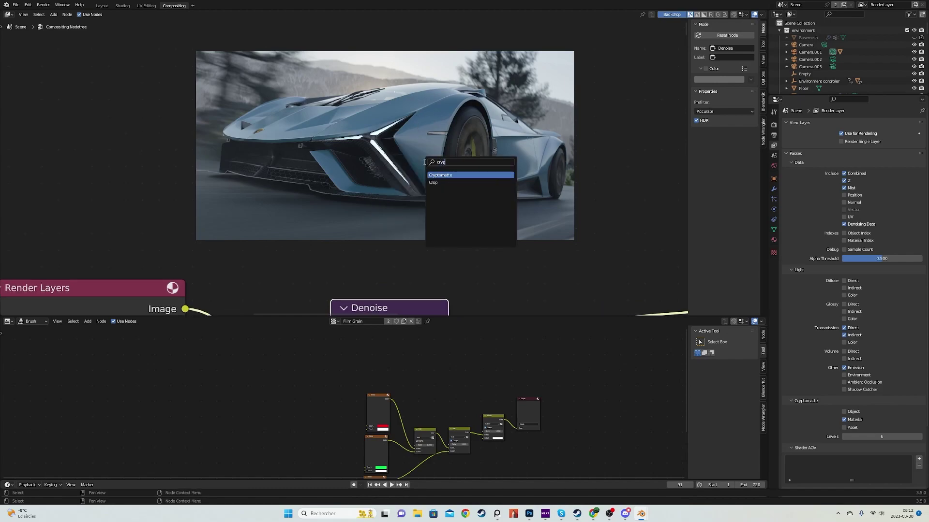
pyautogui.click(459, 176)
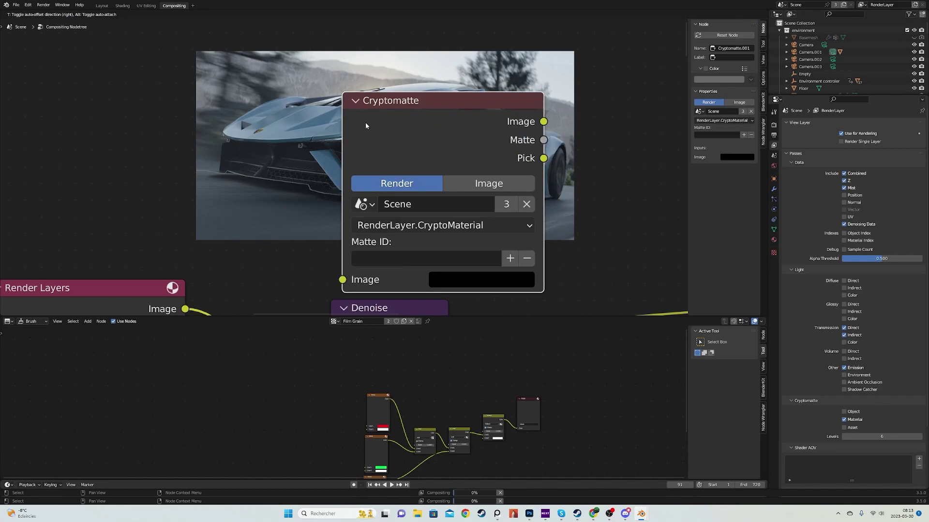
pyautogui.click(552, 113)
pyautogui.moveTo(552, 114); pyautogui.dragTo(367, 199, button='middle')
pyautogui.scroll(-1, 407, 211)
pyautogui.moveTo(411, 213); pyautogui.dragTo(473, 179)
pyautogui.scroll(-4, 473, 180)
pyautogui.moveTo(407, 188); pyautogui.dragTo(438, 198, button='middle')
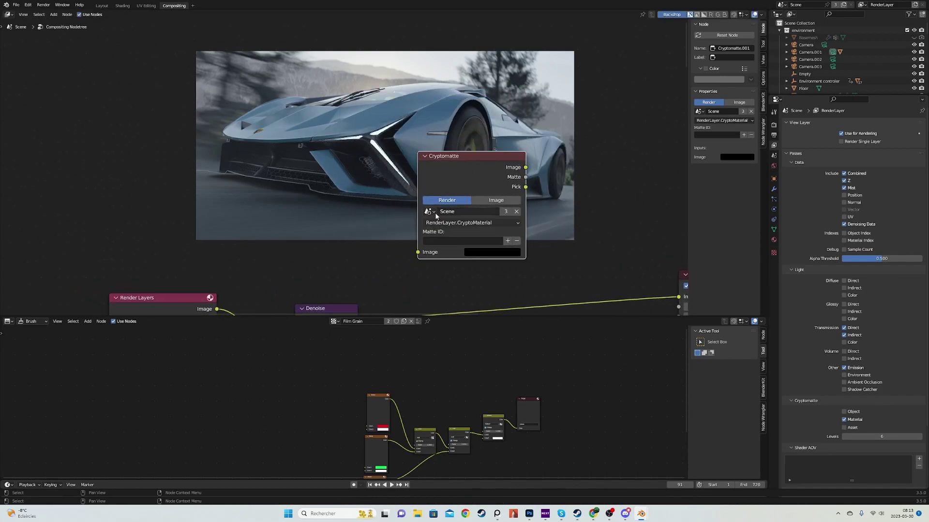
pyautogui.click(434, 212)
pyautogui.click(434, 212)
pyautogui.click(480, 242)
pyautogui.click(508, 242)
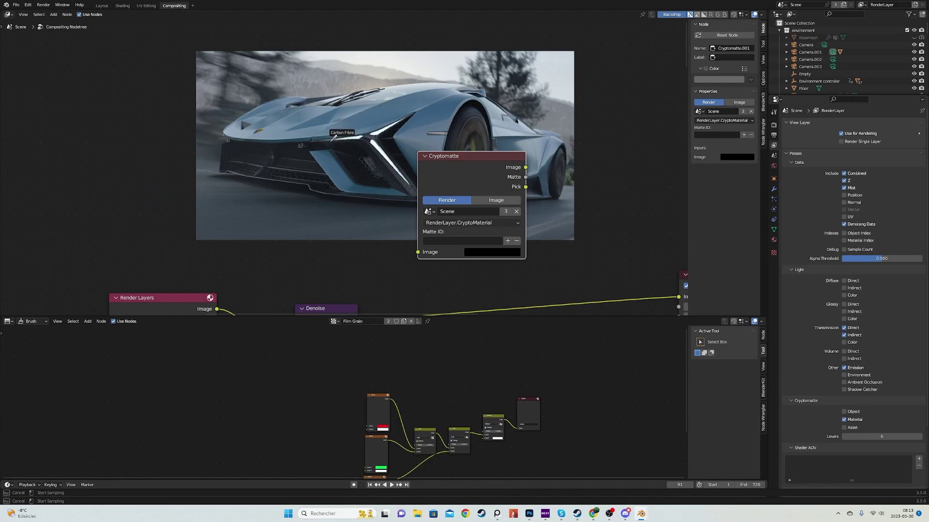
pyautogui.press('Escape')
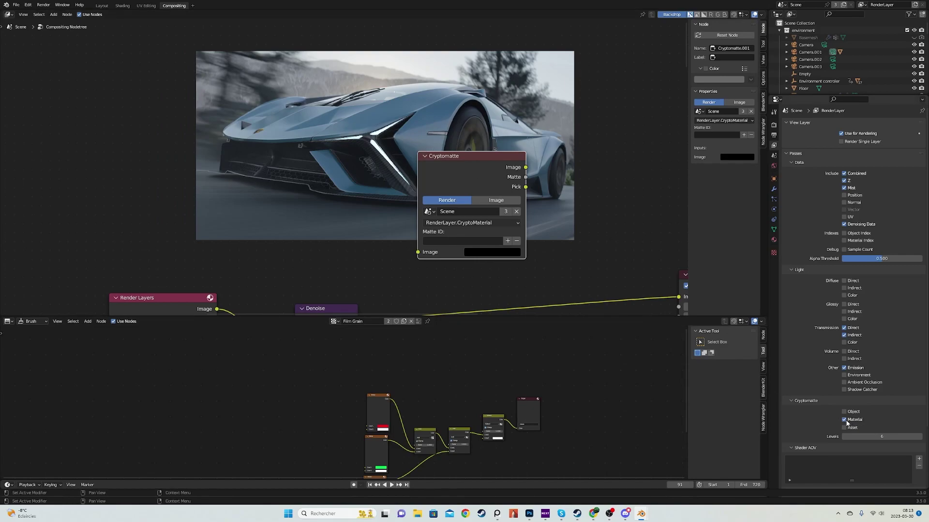
# Step: Pick the car body's Car Paint.002 material as the Cryptomatte matte ID and shift the node aside
pyautogui.click(508, 240)
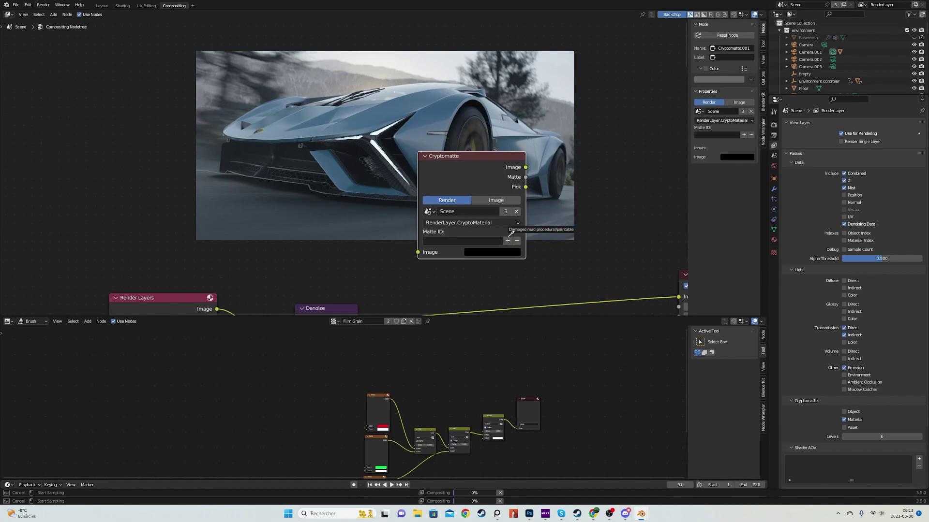
pyautogui.click(396, 115)
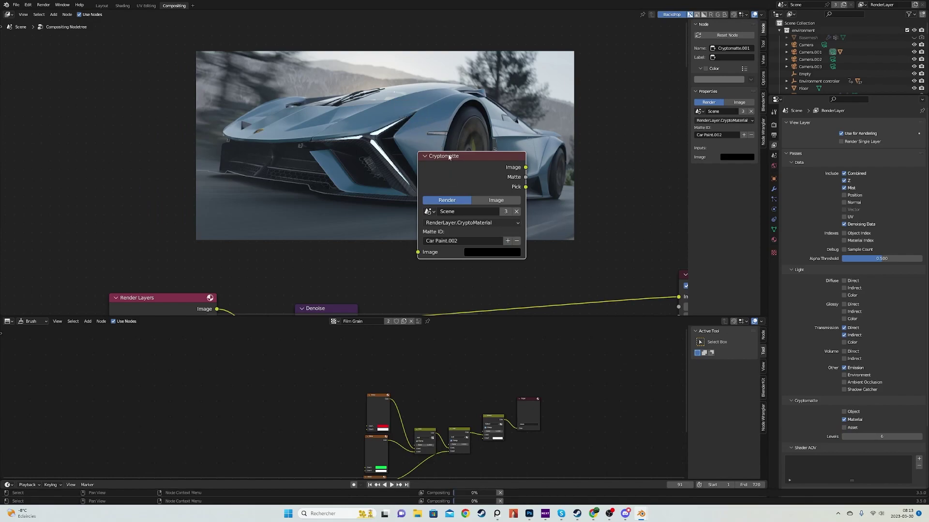
pyautogui.moveTo(449, 156); pyautogui.dragTo(402, 165)
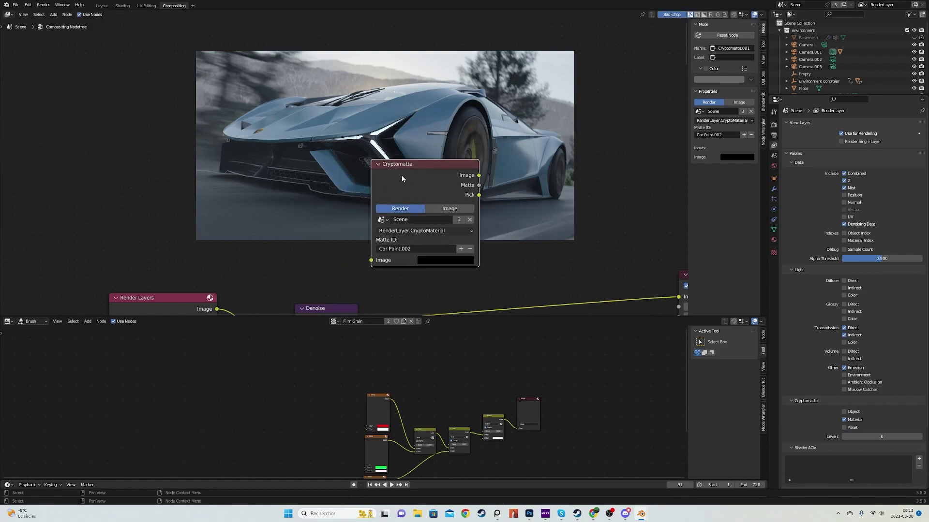
# Step: Preview the Cryptomatte node in the Viewer and connect the Render Layers Image output to its Image input
pyautogui.keyDown('ctrl'); pyautogui.keyDown('shift'); pyautogui.click(402, 178); pyautogui.keyUp('shift'); pyautogui.keyUp('ctrl')
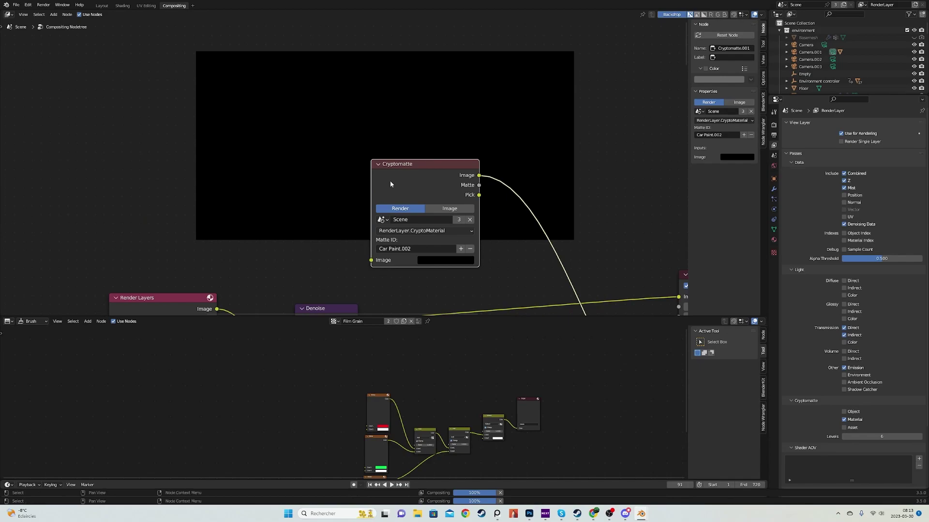
pyautogui.scroll(-2, 422, 180)
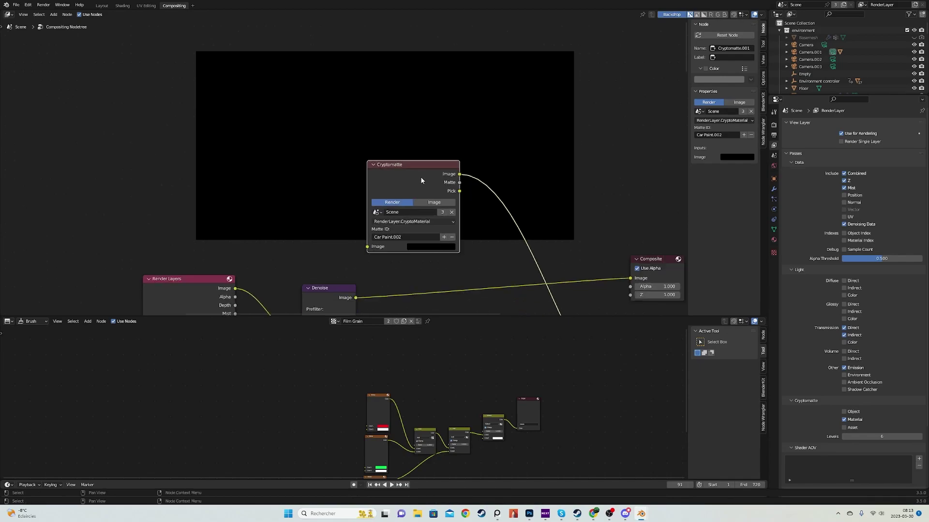
pyautogui.moveTo(422, 180); pyautogui.dragTo(370, 184, button='middle')
pyautogui.scroll(2, 370, 185)
pyautogui.moveTo(345, 190); pyautogui.dragTo(239, 222)
pyautogui.moveTo(240, 229); pyautogui.dragTo(342, 198, button='middle')
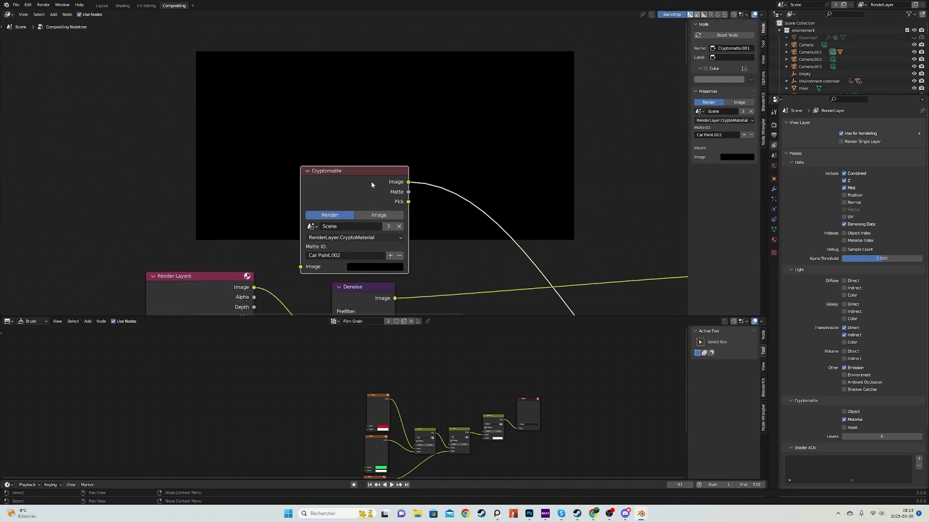
pyautogui.scroll(1, 370, 180)
pyautogui.moveTo(248, 297); pyautogui.dragTo(297, 275)
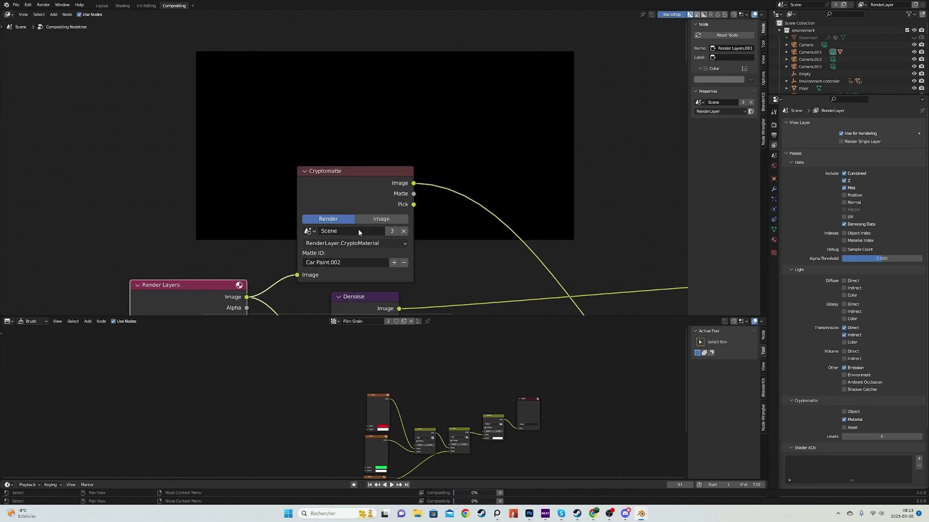
pyautogui.moveTo(348, 194); pyautogui.dragTo(329, 191)
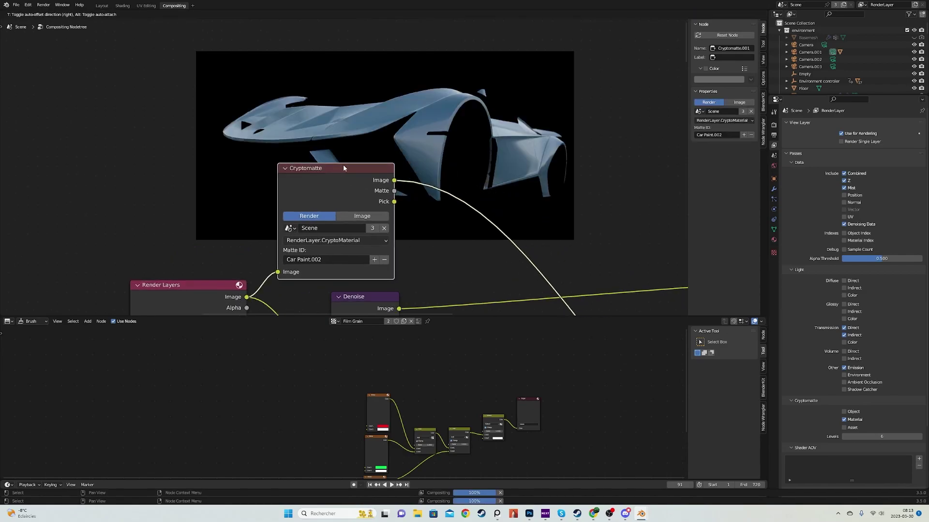
# Step: Preview the Cryptomatte node's Matte output and its Pick output in the backdrop
pyautogui.scroll(2, 343, 165)
pyautogui.moveTo(439, 160); pyautogui.dragTo(341, 168, button='middle')
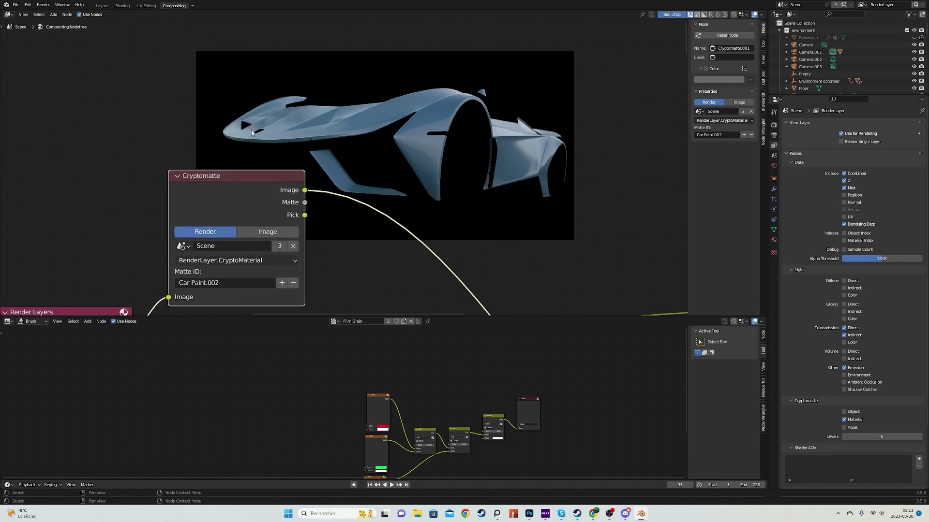
pyautogui.scroll(2, 341, 168)
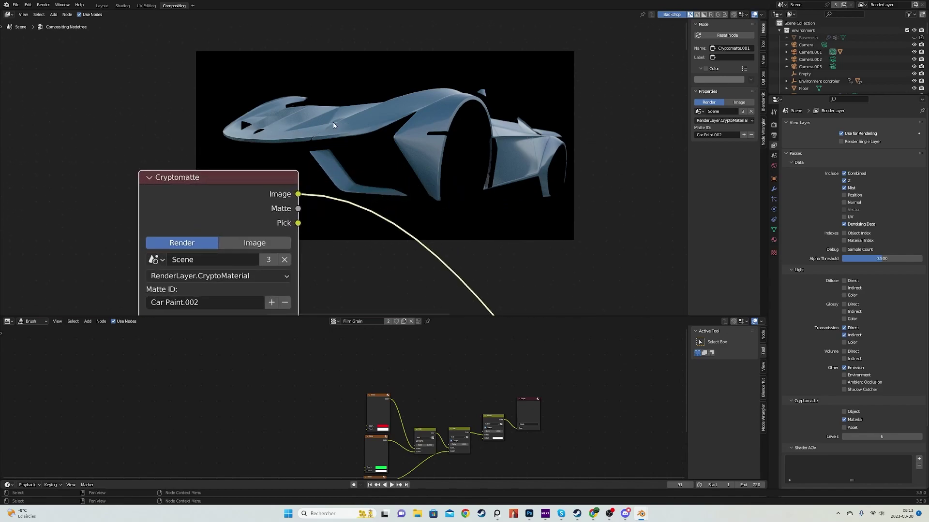
pyautogui.keyDown('ctrl'); pyautogui.keyDown('shift'); pyautogui.click(218, 195); pyautogui.keyUp('shift'); pyautogui.keyUp('ctrl')
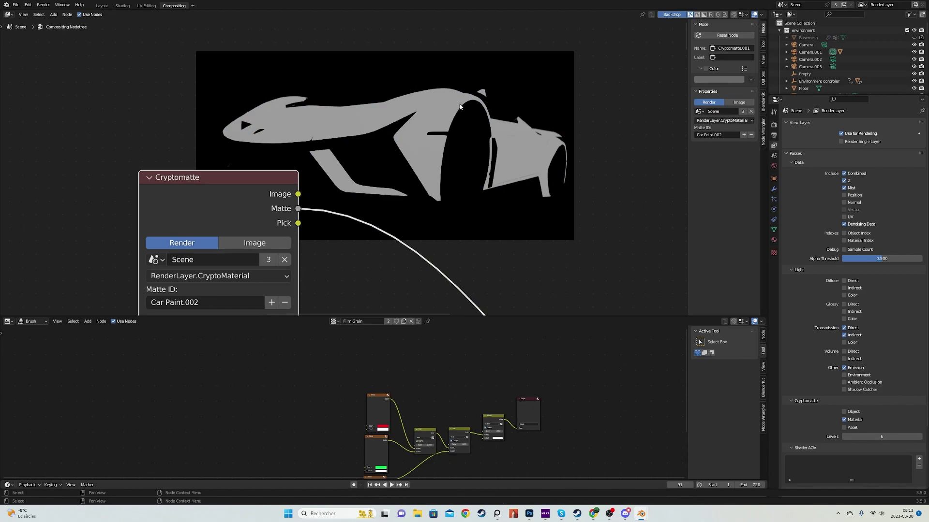
pyautogui.keyDown('ctrl'); pyautogui.keyDown('shift'); pyautogui.click(236, 217); pyautogui.keyUp('shift'); pyautogui.keyUp('ctrl')
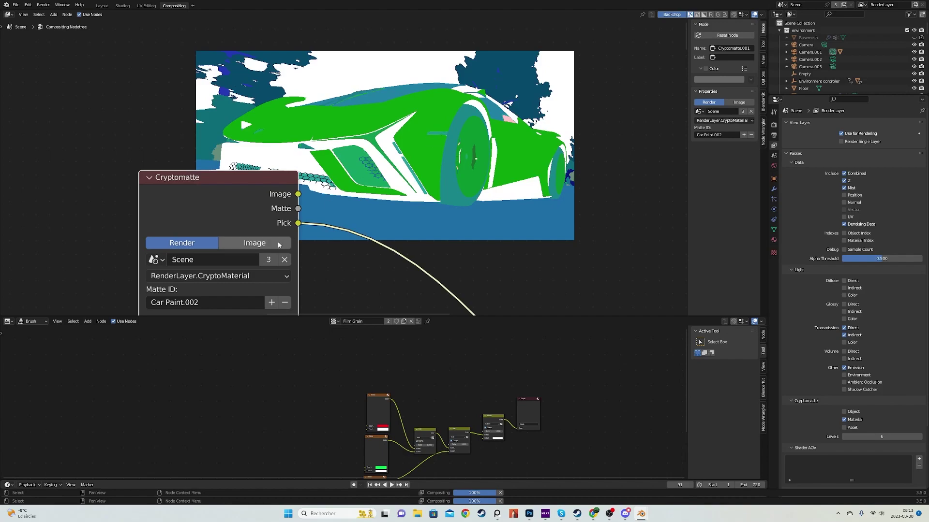
pyautogui.moveTo(284, 263); pyautogui.dragTo(294, 242, button='middle')
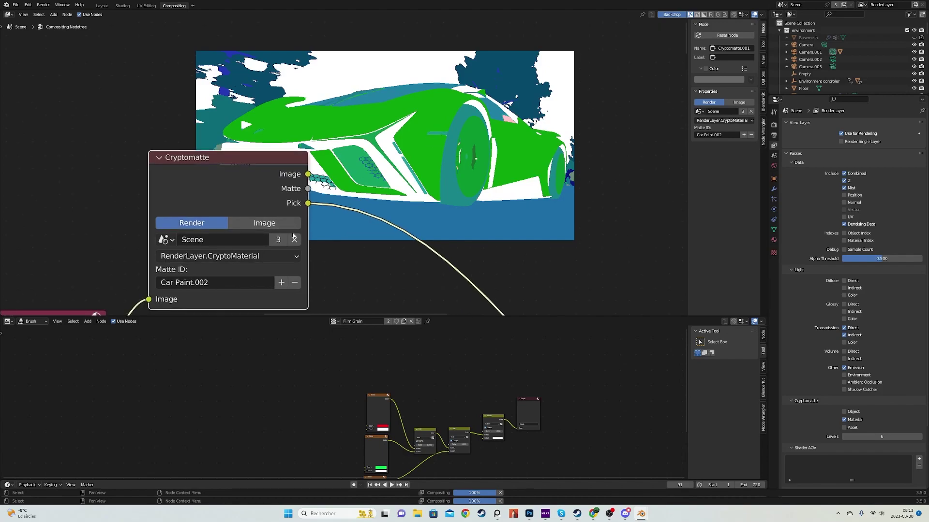
pyautogui.click(300, 285)
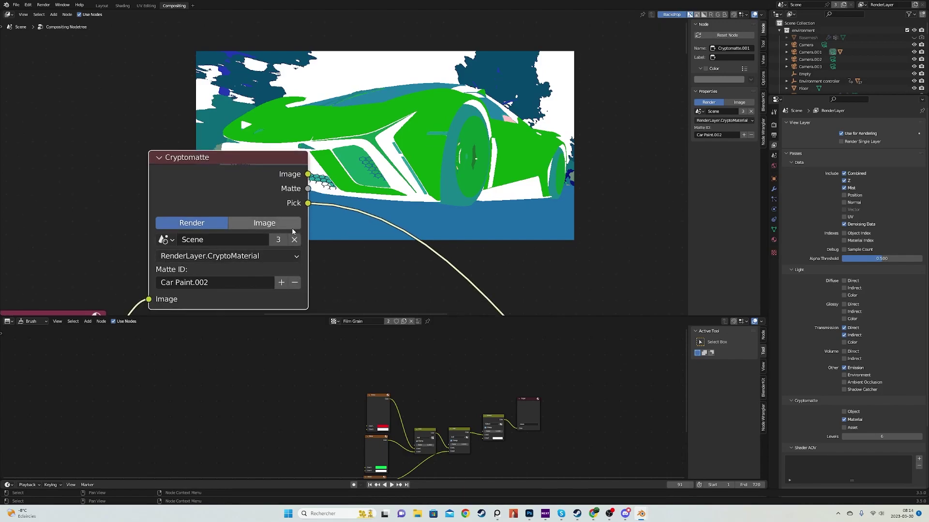
# Step: Pick the carbon fibre trim as an additional Cryptomatte matte material and preview the node's Image output in the backdrop
pyautogui.click(393, 180)
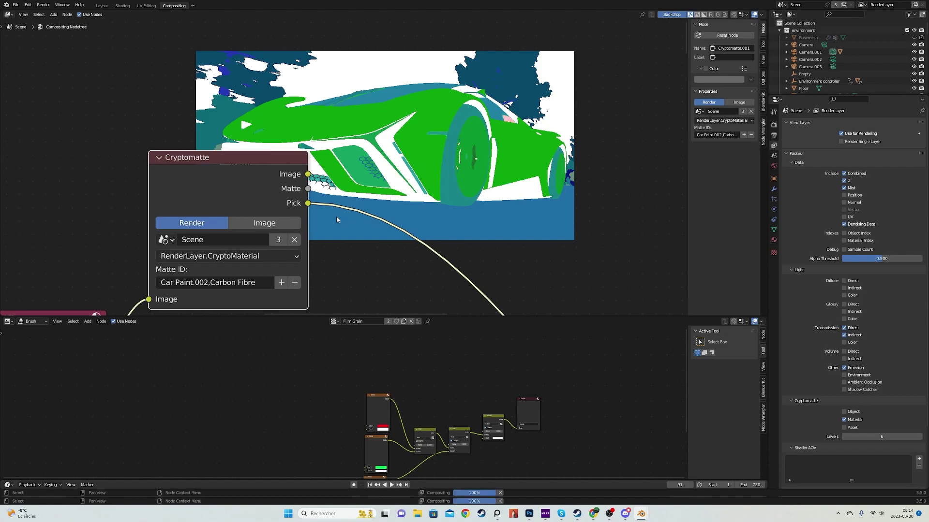
pyautogui.keyDown('ctrl'); pyautogui.keyDown('shift'); pyautogui.click(252, 178); pyautogui.keyUp('shift'); pyautogui.keyUp('ctrl')
pyautogui.moveTo(427, 151); pyautogui.dragTo(398, 168, button='middle')
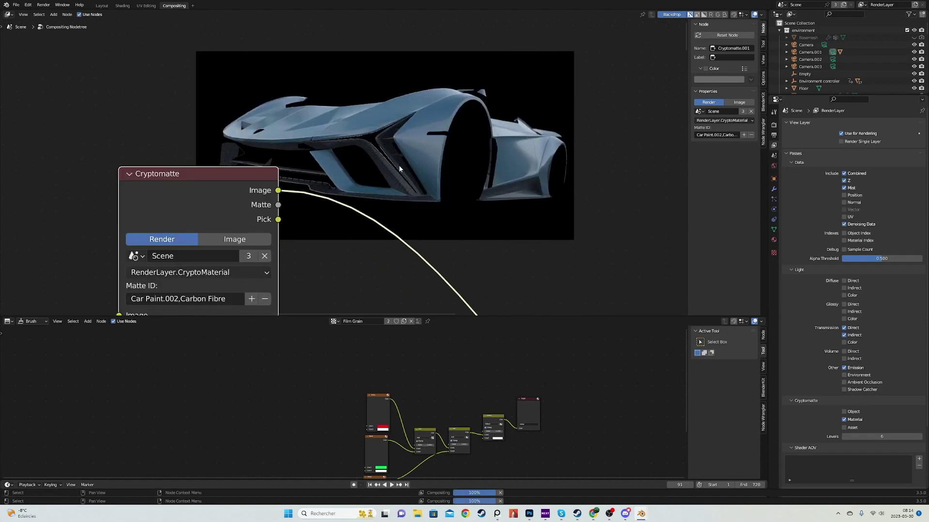
pyautogui.moveTo(305, 204); pyautogui.dragTo(384, 169, button='middle')
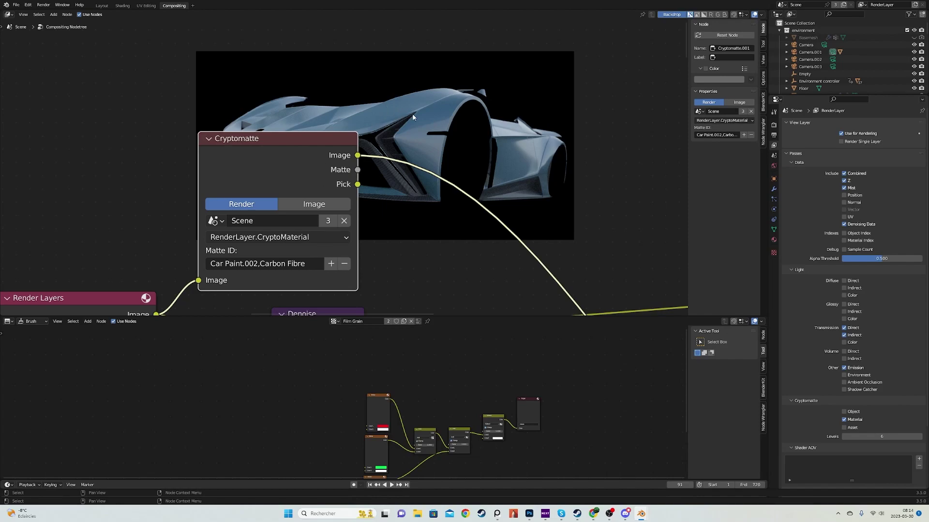
pyautogui.scroll(-6, 421, 117)
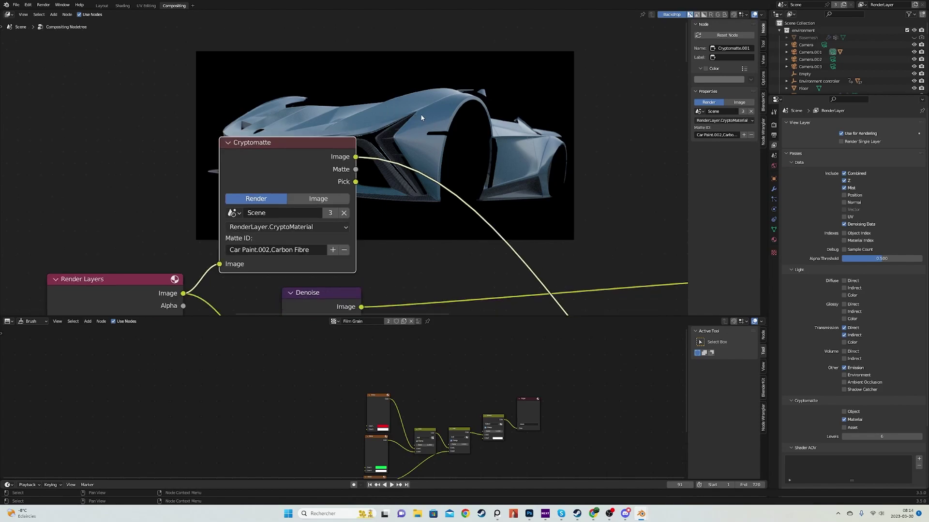
pyautogui.scroll(3, 420, 147)
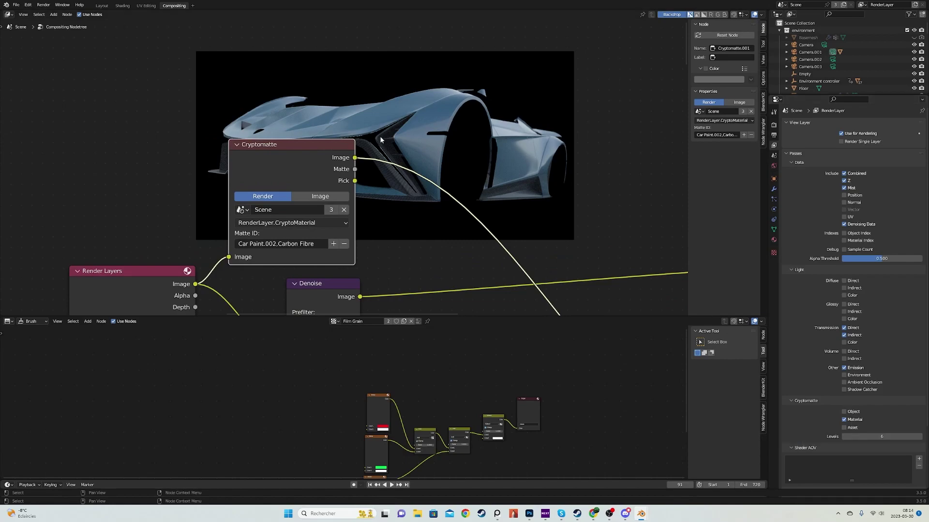
pyautogui.scroll(2, 312, 166)
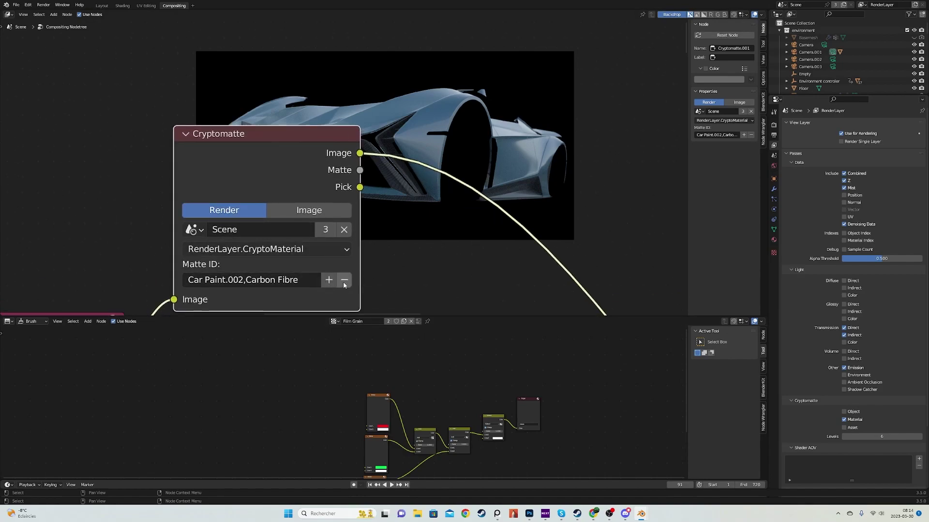
# Step: Remove the Carbon Fibre material from the Cryptomatte matte by sampling it in the backdrop
pyautogui.click(333, 285)
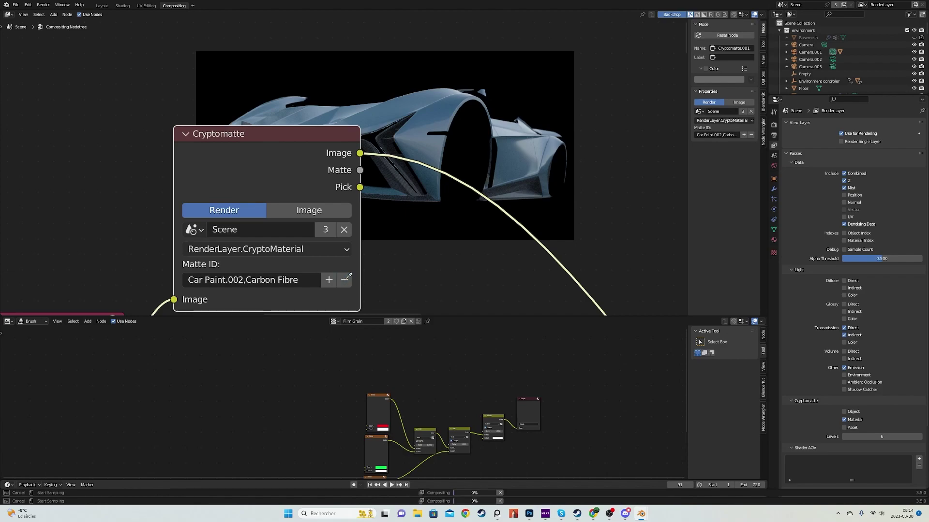
pyautogui.click(394, 165)
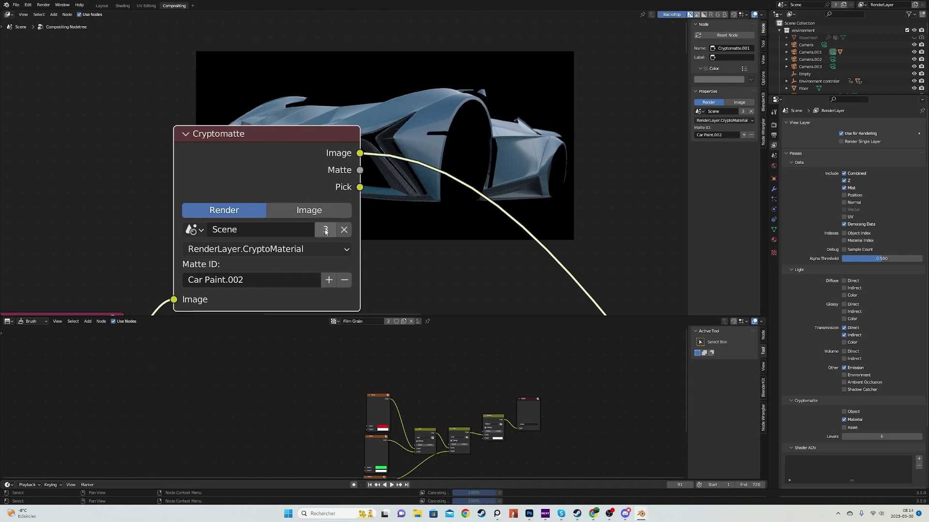
pyautogui.scroll(-2, 299, 168)
pyautogui.scroll(2, 338, 167)
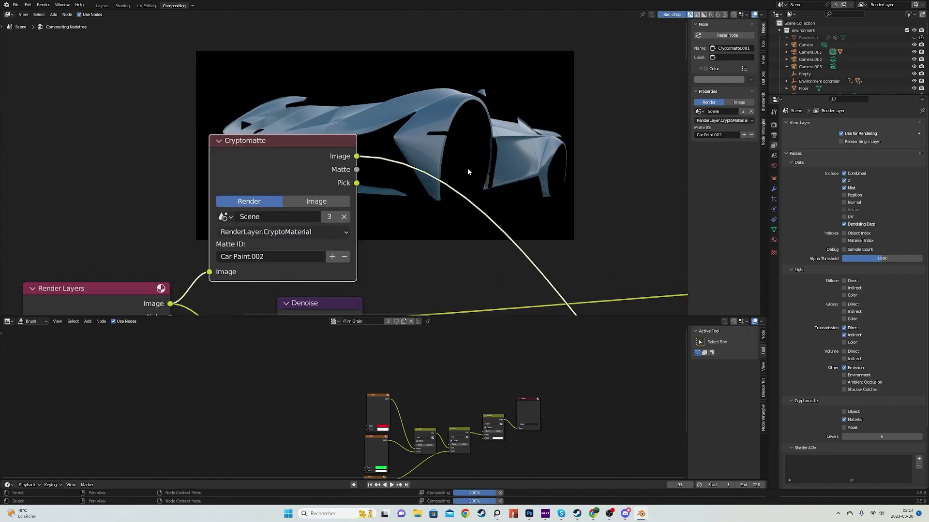
# Step: Move the Denoise node away from the Render Layers node and down, clear of the Cryptomatte node
pyautogui.moveTo(467, 167); pyautogui.dragTo(384, 124, button='middle')
pyautogui.scroll(-7, 353, 169)
pyautogui.scroll(1, 353, 157)
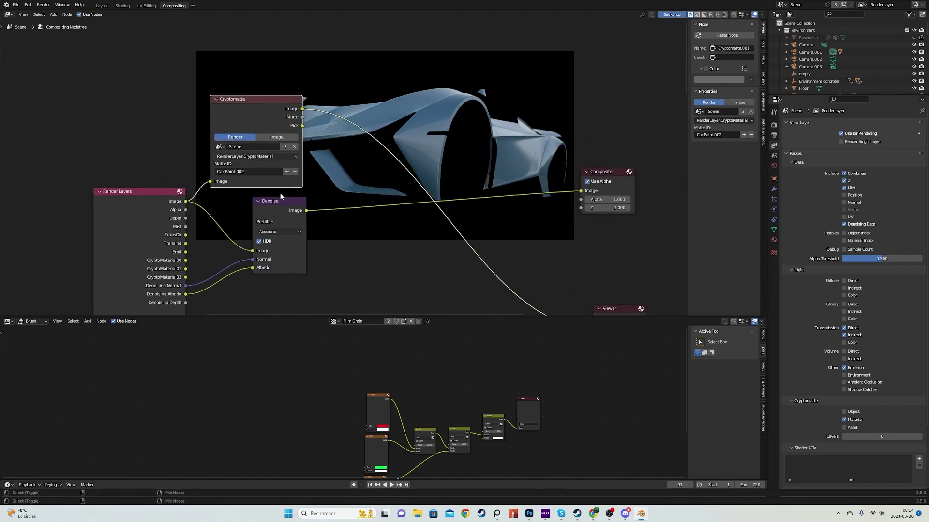
pyautogui.moveTo(281, 201); pyautogui.dragTo(332, 190)
pyautogui.scroll(1, 331, 128)
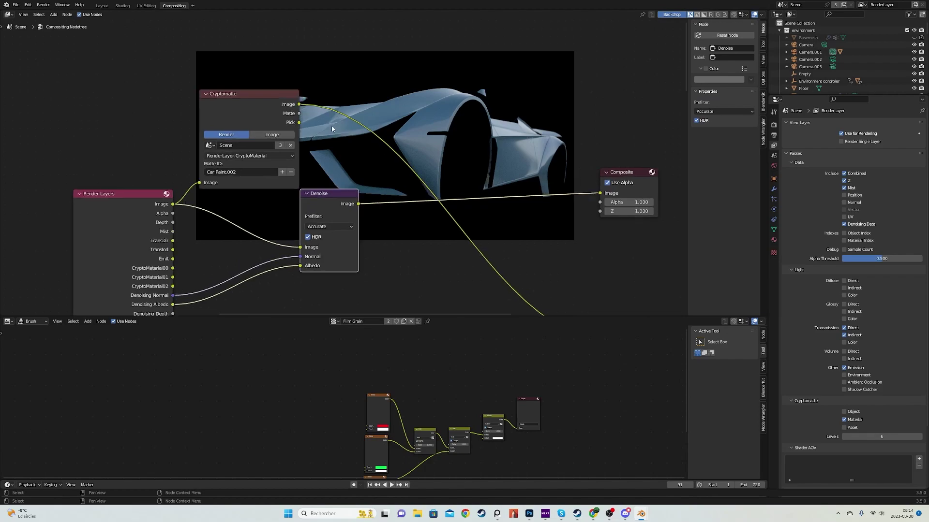
pyautogui.moveTo(332, 128); pyautogui.dragTo(332, 157, button='middle')
pyautogui.scroll(1, 332, 157)
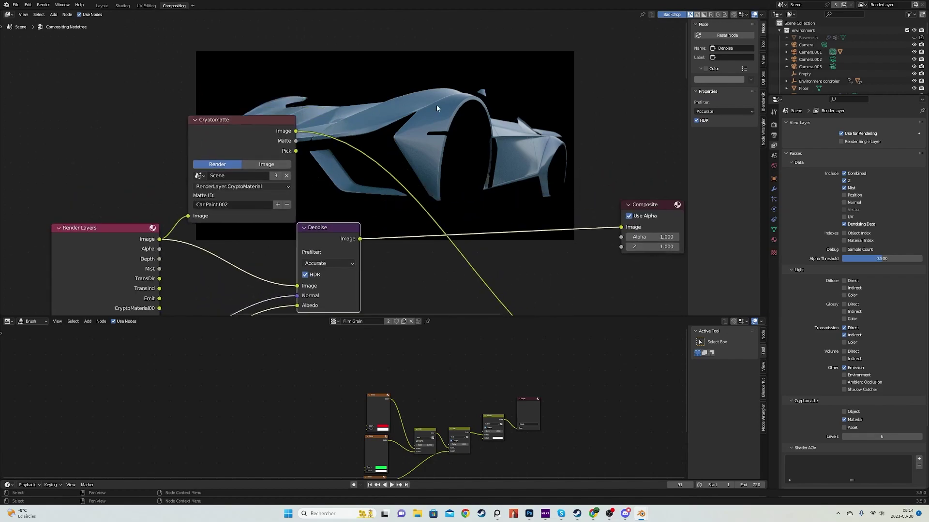
pyautogui.moveTo(332, 241); pyautogui.dragTo(326, 280)
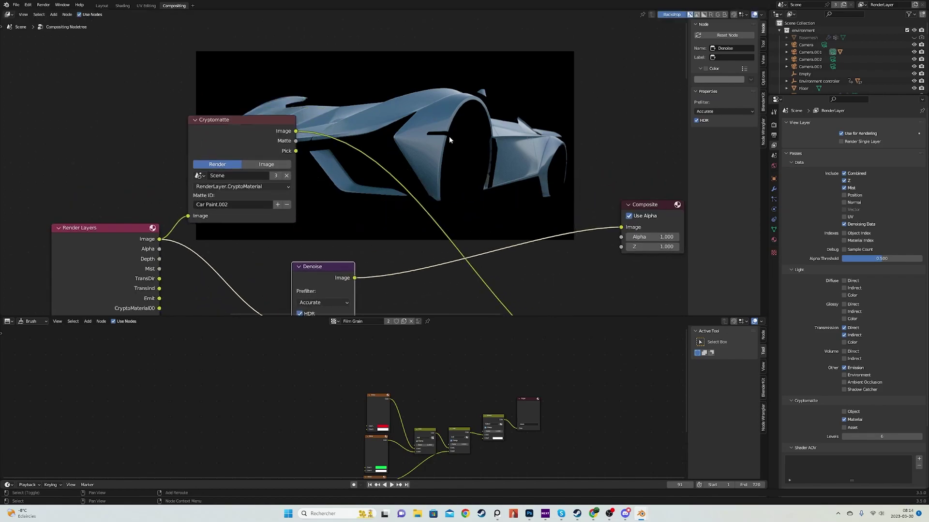
# Step: Add an RGB Curves node on the link between the Cryptomatte Image output and the Viewer
pyautogui.hotkey('shift', 'a')
pyautogui.click(449, 137)
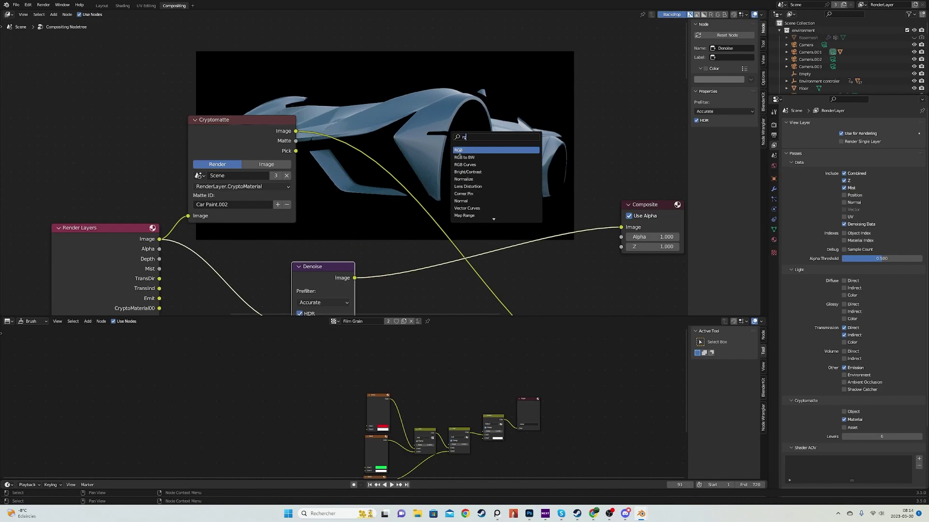
pyautogui.click(460, 165)
pyautogui.click(376, 97)
pyautogui.moveTo(325, 75); pyautogui.dragTo(439, 138, button='middle')
pyautogui.scroll(1, 439, 138)
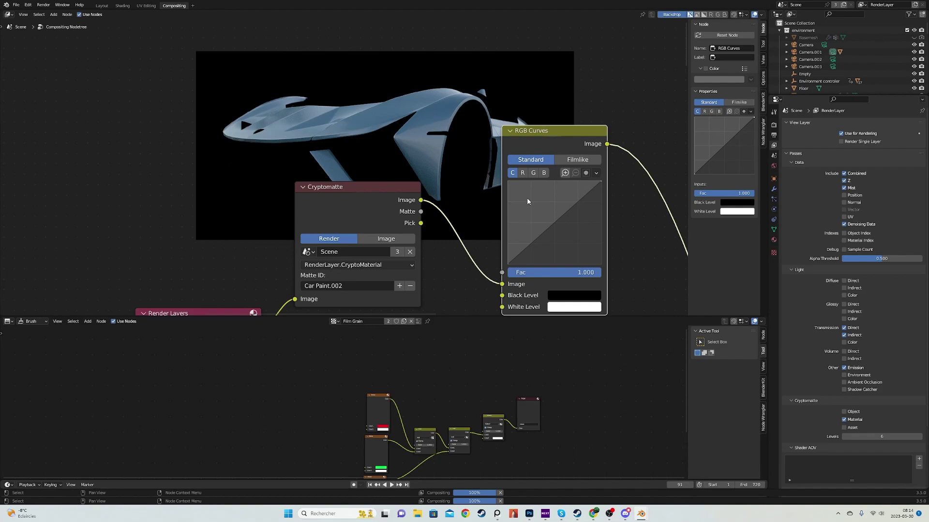
# Step: Move the Composite and Viewer nodes further along to make room after the RGB Curves node
pyautogui.scroll(-4, 501, 226)
pyautogui.moveTo(501, 226); pyautogui.dragTo(294, 126, button='middle')
pyautogui.scroll(-3, 345, 135)
pyautogui.moveTo(471, 150); pyautogui.dragTo(550, 125)
pyautogui.moveTo(477, 259); pyautogui.dragTo(538, 179)
pyautogui.click(462, 135)
# Step: Add a Mix node on the link between the RGB Curves and Viewer nodes
pyautogui.scroll(2, 457, 135)
pyautogui.hotkey('shift', 'a')
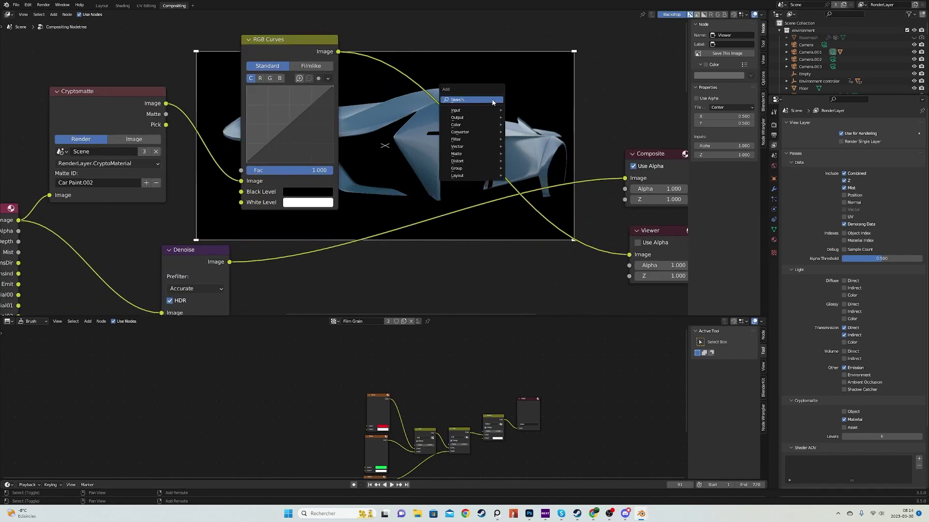
pyautogui.write('mix')
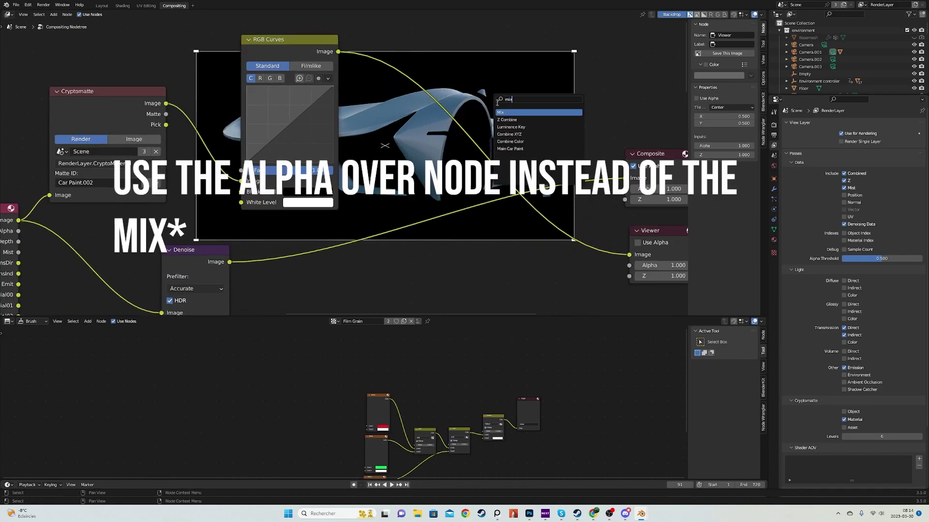
pyautogui.press('Return')
pyautogui.click(509, 222)
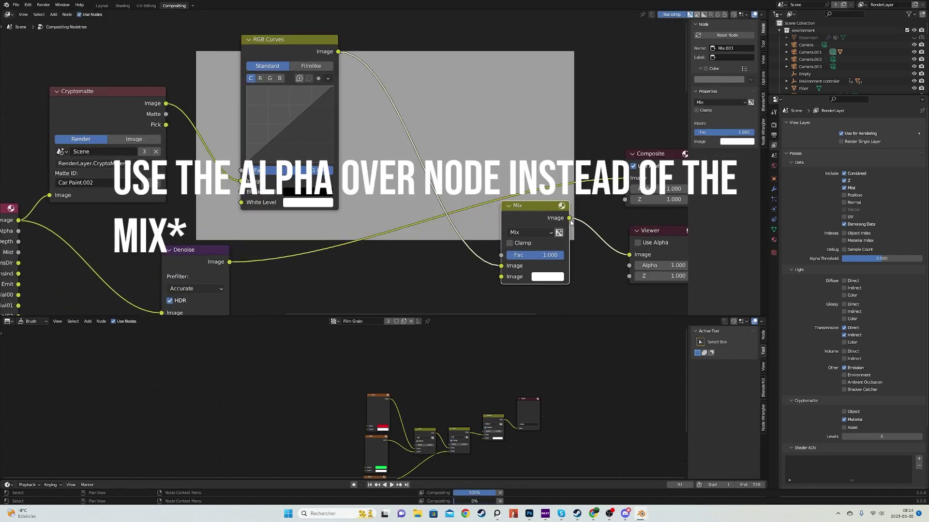
# Step: Wire the Mix output to Composite, the Denoise image to Mix's second Image input, and the Cryptomatte Matte to its Fac input
pyautogui.moveTo(570, 219); pyautogui.dragTo(624, 179)
pyautogui.moveTo(230, 263); pyautogui.dragTo(501, 277)
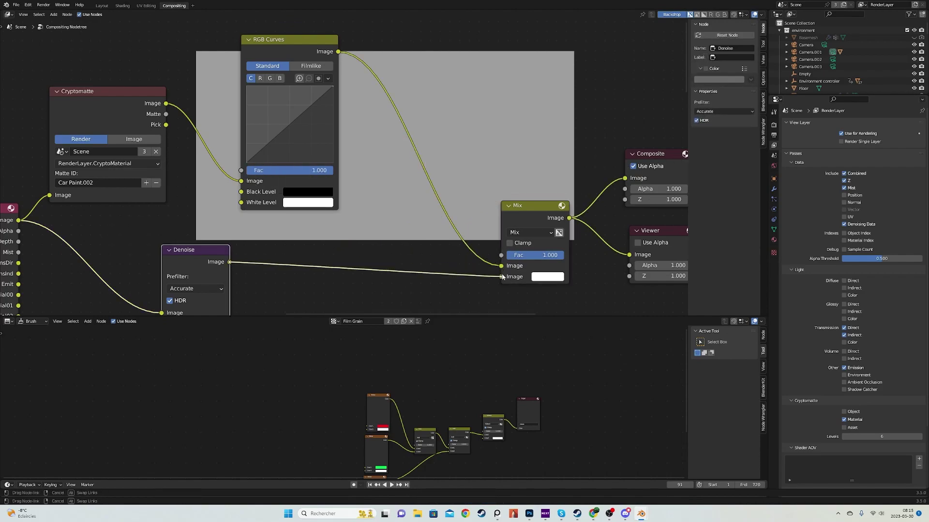
pyautogui.moveTo(165, 114); pyautogui.dragTo(501, 255)
pyautogui.moveTo(495, 273); pyautogui.dragTo(409, 287, button='middle')
pyautogui.moveTo(207, 126); pyautogui.dragTo(225, 155, button='middle')
pyautogui.click(223, 165)
pyautogui.moveTo(223, 165)
pyautogui.mouseDown()
pyautogui.moveTo(205, 147)
pyautogui.moveTo(217, 161)
pyautogui.mouseUp()
pyautogui.click(259, 216)
# Step: Move the Denoise link to Mix's first Image input and connect the RGB Curves output to the second Image input
pyautogui.moveTo(436, 313); pyautogui.dragTo(428, 266, button='middle')
pyautogui.moveTo(425, 274); pyautogui.dragTo(425, 262)
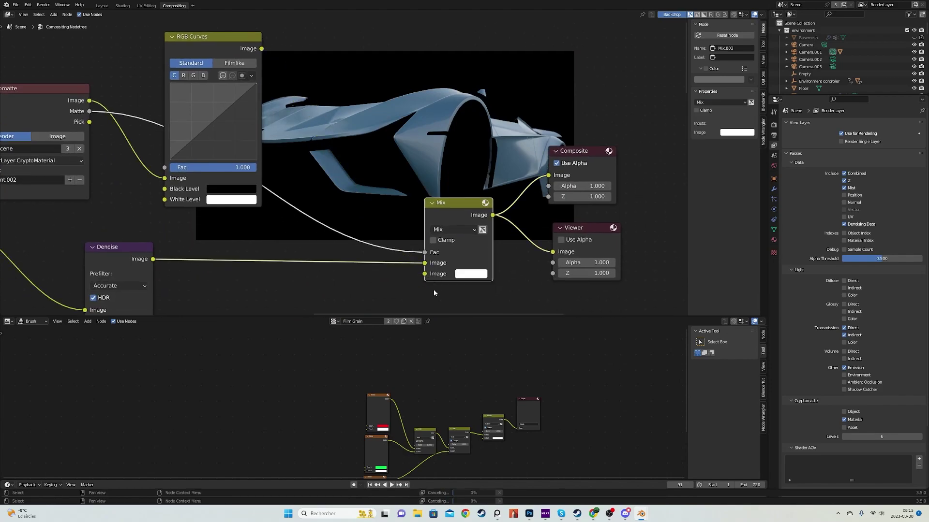
pyautogui.moveTo(262, 49); pyautogui.dragTo(425, 273)
# Step: Examine the wiring from the Cryptomatte and RGB Curves nodes through Mix to the Composite and Viewer nodes
pyautogui.moveTo(372, 155); pyautogui.dragTo(407, 212, button='middle')
pyautogui.scroll(-3, 301, 210)
pyautogui.scroll(3, 367, 176)
pyautogui.moveTo(326, 156); pyautogui.dragTo(534, 178, button='middle')
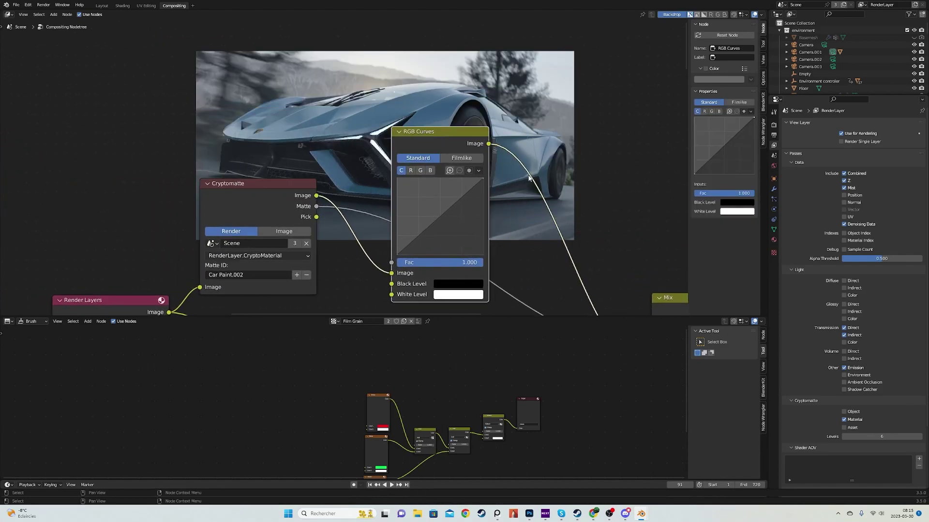
pyautogui.moveTo(449, 157); pyautogui.dragTo(535, 174, button='middle')
pyautogui.scroll(2, 513, 180)
pyautogui.moveTo(482, 197); pyautogui.dragTo(501, 176, button='middle')
pyautogui.scroll(1, 501, 176)
pyautogui.scroll(-3, 556, 196)
pyautogui.moveTo(564, 199); pyautogui.dragTo(287, 119, button='middle')
pyautogui.scroll(2, 465, 192)
pyautogui.moveTo(467, 192); pyautogui.dragTo(419, 175, button='middle')
pyautogui.scroll(-3, 419, 176)
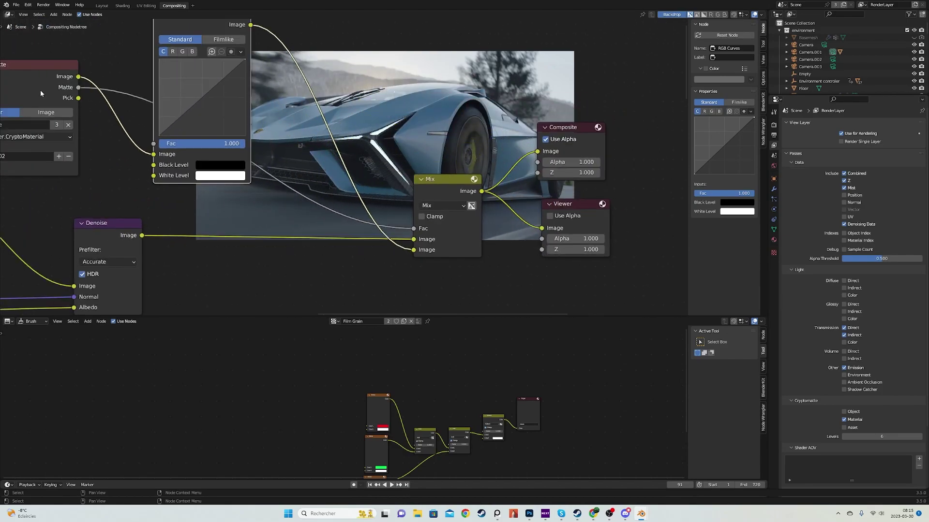
# Step: Preview the Cryptomatte Matte output in the backdrop, and return the preview to the Mix node
pyautogui.moveTo(40, 90); pyautogui.dragTo(44, 84)
pyautogui.moveTo(233, 172); pyautogui.dragTo(320, 188, button='middle')
pyautogui.scroll(1, 320, 188)
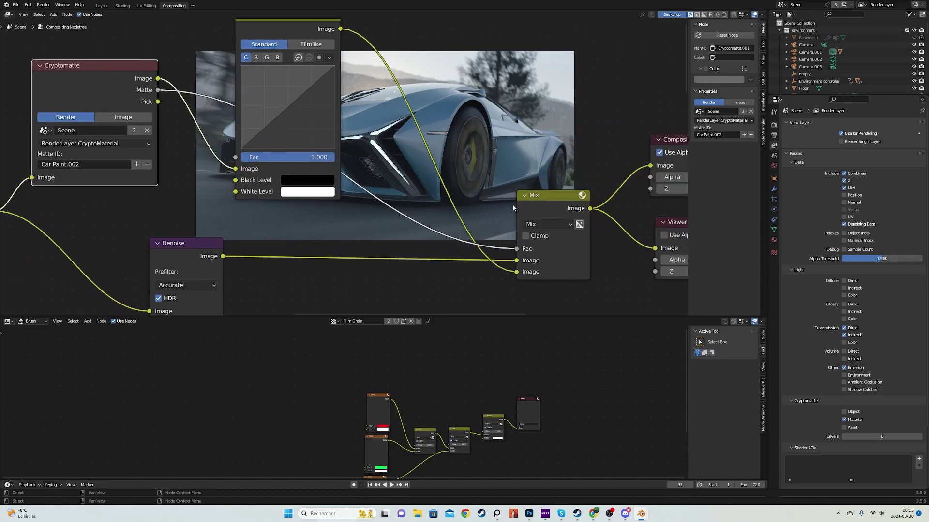
pyautogui.keyDown('ctrl'); pyautogui.keyDown('shift'); pyautogui.click(106, 84); pyautogui.keyUp('shift'); pyautogui.keyUp('ctrl')
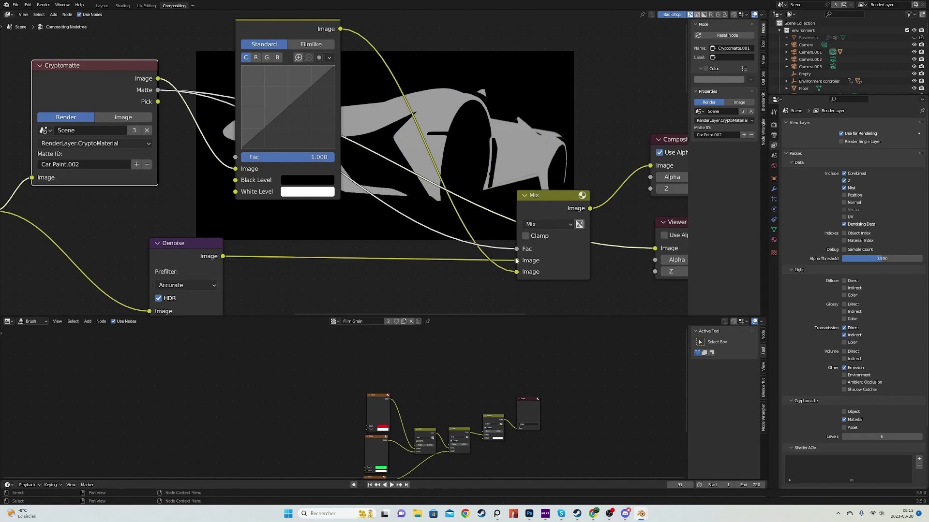
pyautogui.keyDown('ctrl'); pyautogui.keyDown('shift'); pyautogui.click(588, 210); pyautogui.keyUp('shift'); pyautogui.keyUp('ctrl')
# Step: Move the Render Layers node further away to leave space before the Denoise and Cryptomatte nodes
pyautogui.scroll(-1, 414, 161)
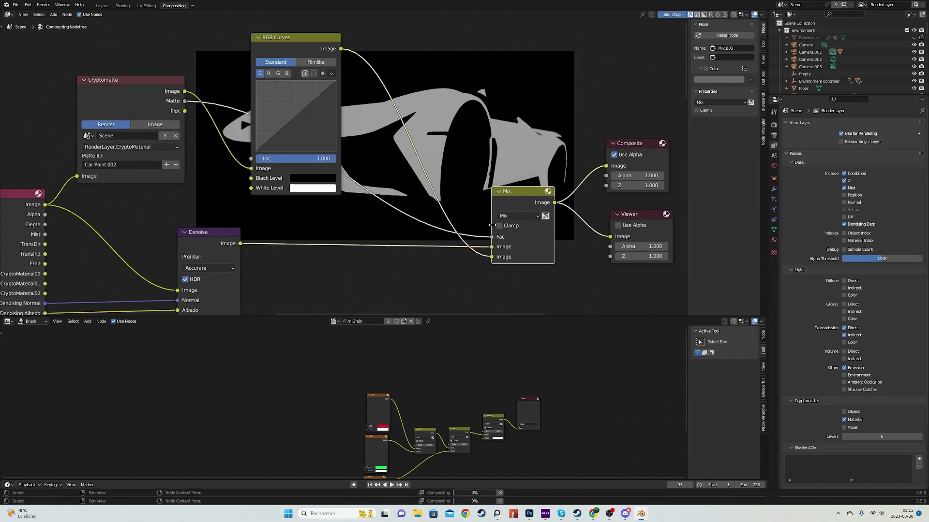
pyautogui.moveTo(320, 186); pyautogui.dragTo(432, 248, button='middle')
pyautogui.scroll(1, 448, 159)
pyautogui.moveTo(447, 159); pyautogui.dragTo(556, 216, button='middle')
pyautogui.scroll(1, 557, 217)
pyautogui.moveTo(474, 205); pyautogui.dragTo(419, 86, button='middle')
pyautogui.scroll(-3, 457, 159)
pyautogui.scroll(-1, 387, 269)
pyautogui.moveTo(387, 270); pyautogui.dragTo(373, 237, button='middle')
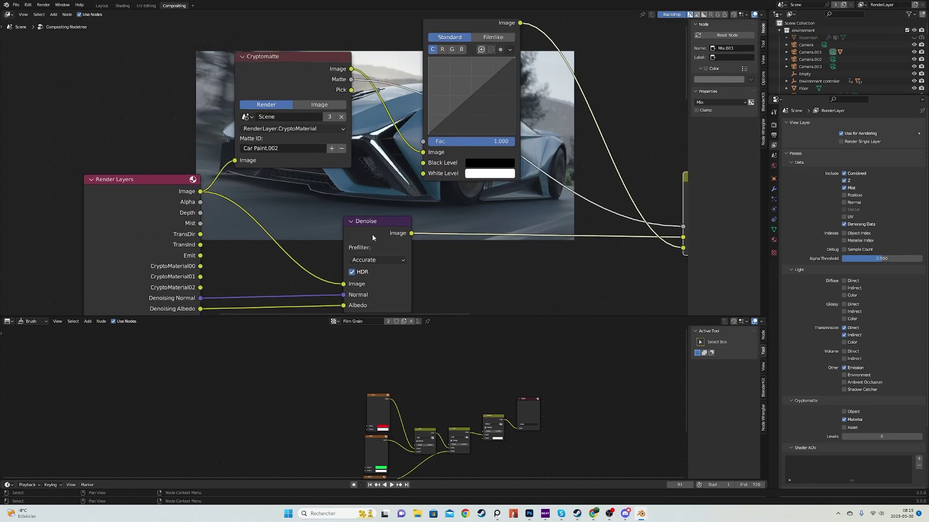
pyautogui.moveTo(468, 129); pyautogui.dragTo(499, 183, button='middle')
pyautogui.scroll(-1, 499, 183)
pyautogui.moveTo(428, 278); pyautogui.dragTo(368, 238)
pyautogui.moveTo(211, 249); pyautogui.dragTo(347, 197, button='middle')
pyautogui.moveTo(347, 198); pyautogui.dragTo(221, 192)
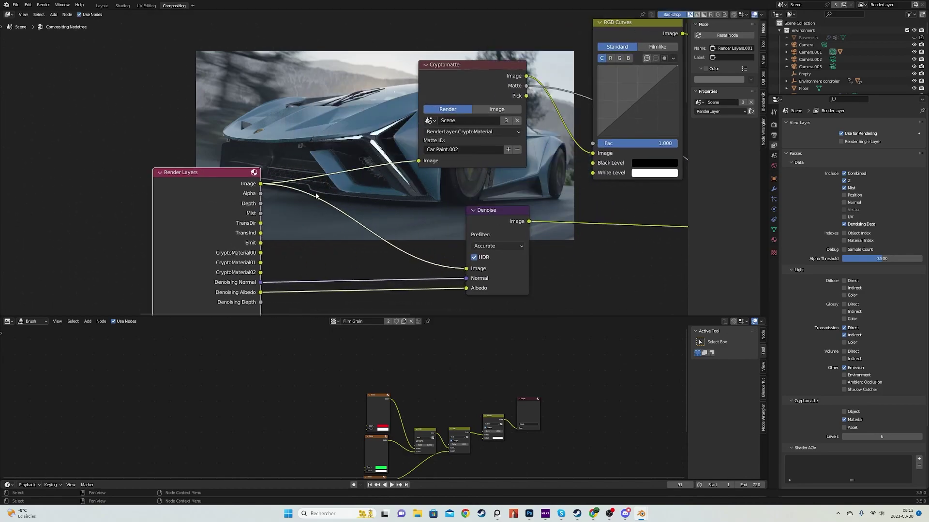
# Step: Move the Denoise node closer to Render Layers and connect its Image output to the Cryptomatte Image input
pyautogui.moveTo(486, 221); pyautogui.dragTo(419, 161)
pyautogui.moveTo(356, 145); pyautogui.dragTo(300, 187, button='middle')
pyautogui.scroll(1, 323, 173)
pyautogui.moveTo(404, 123); pyautogui.dragTo(435, 145, button='middle')
# Step: Preview the Cryptomatte Image output fed by Denoise and inspect the isolated car paint in the backdrop
pyautogui.keyDown('ctrl'); pyautogui.keyDown('shift'); pyautogui.click(435, 145); pyautogui.keyUp('shift'); pyautogui.keyUp('ctrl')
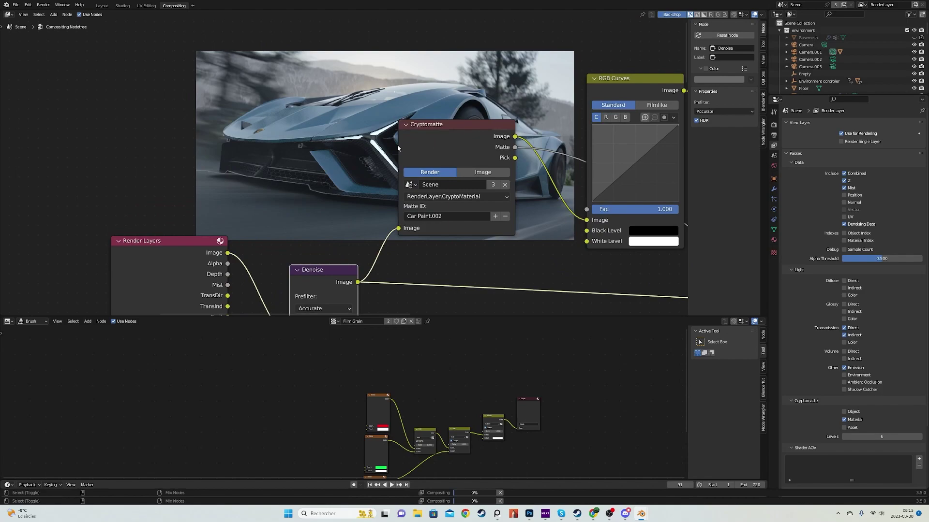
pyautogui.moveTo(369, 146); pyautogui.dragTo(344, 113, button='middle')
pyautogui.scroll(-2, 491, 191)
pyautogui.scroll(1, 482, 190)
pyautogui.scroll(-1, 480, 190)
pyautogui.scroll(2, 344, 160)
pyautogui.moveTo(300, 234)
pyautogui.mouseDown()
pyautogui.moveTo(280, 174)
pyautogui.moveTo(301, 237)
pyautogui.mouseUp()
pyautogui.scroll(-3, 349, 216)
pyautogui.moveTo(365, 218); pyautogui.dragTo(228, 213, button='middle')
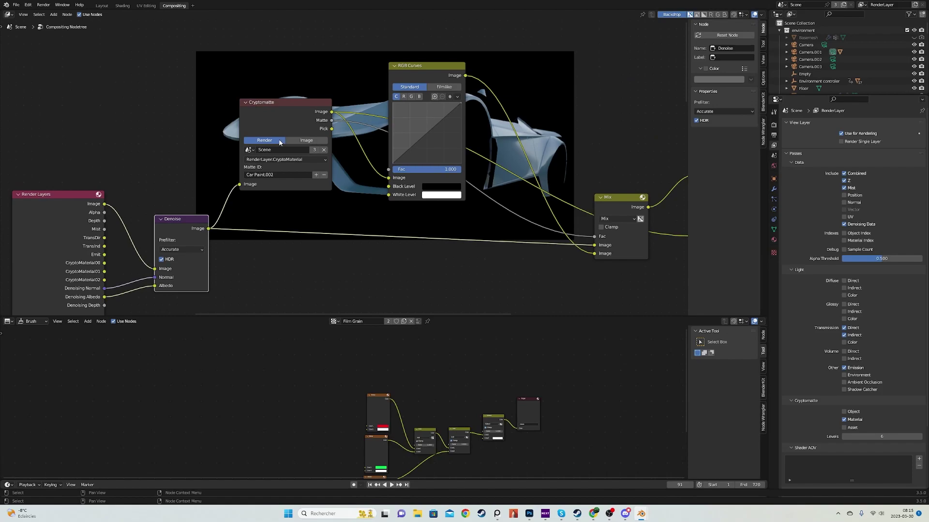
pyautogui.moveTo(611, 193); pyautogui.dragTo(522, 218, button='middle')
pyautogui.scroll(2, 522, 217)
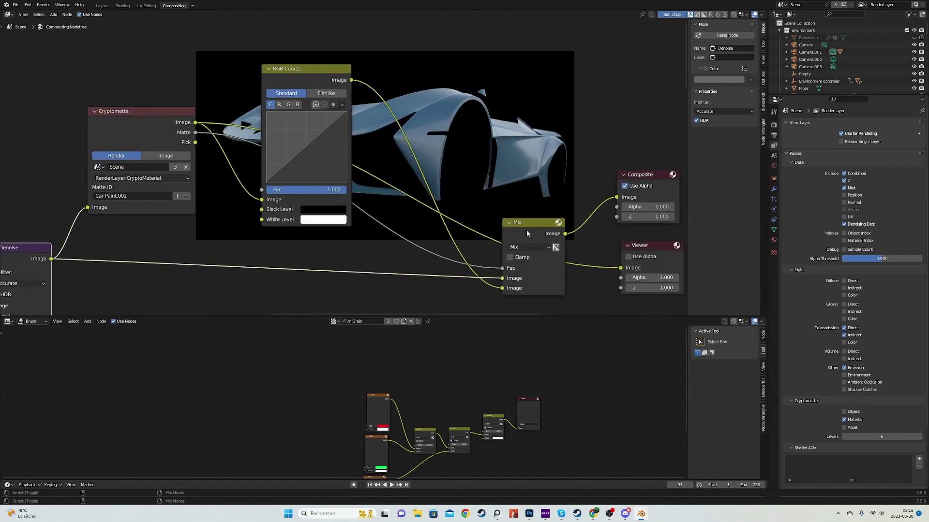
# Step: Preview the Mix node in the Viewer and move the RGB Curves node off the car in the backdrop
pyautogui.keyDown('ctrl'); pyautogui.keyDown('shift'); pyautogui.click(527, 233); pyautogui.keyUp('shift'); pyautogui.keyUp('ctrl')
pyautogui.moveTo(323, 124); pyautogui.dragTo(513, 176, button='middle')
pyautogui.scroll(2, 453, 167)
pyautogui.moveTo(454, 168); pyautogui.dragTo(251, 169, button='middle')
pyautogui.moveTo(297, 128); pyautogui.dragTo(484, 107)
# Step: Raise the blue channel of the RGB Curves node with a curve point at about 0.4, 0.5
pyautogui.scroll(4, 382, 144)
pyautogui.moveTo(382, 144); pyautogui.dragTo(444, 158, button='middle')
pyautogui.scroll(-1, 366, 142)
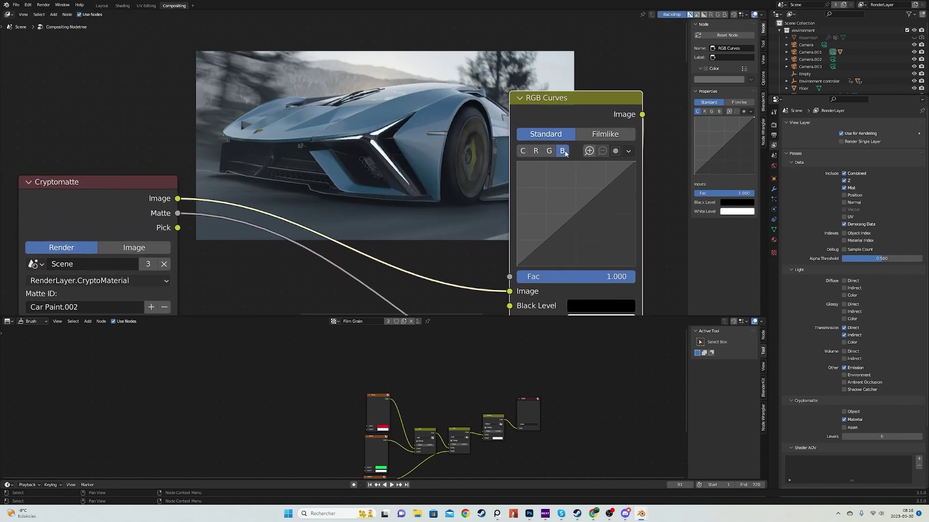
pyautogui.moveTo(577, 214); pyautogui.dragTo(574, 206)
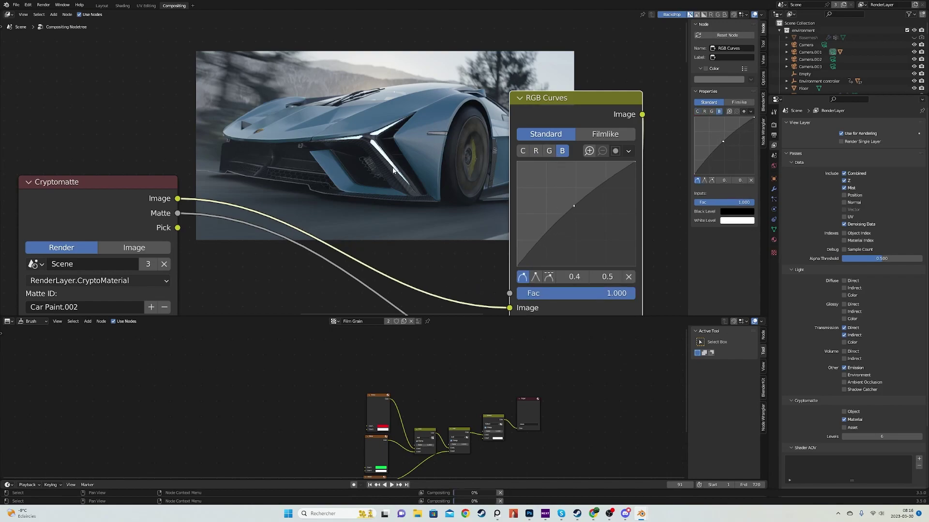
# Step: Move the RGB Curves node closer to the Cryptomatte node, uncovering more of the car in the backdrop
pyautogui.moveTo(392, 169); pyautogui.dragTo(208, 152, button='middle')
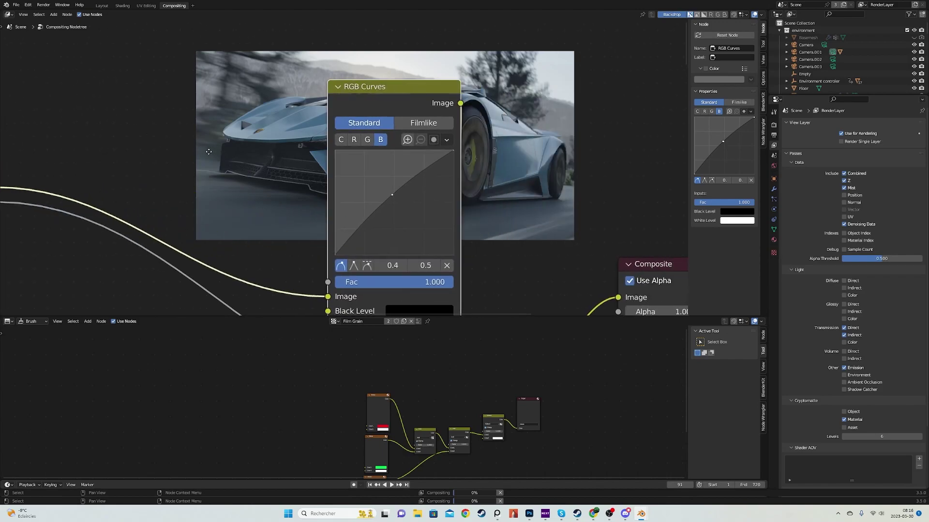
pyautogui.moveTo(352, 112); pyautogui.dragTo(101, 131)
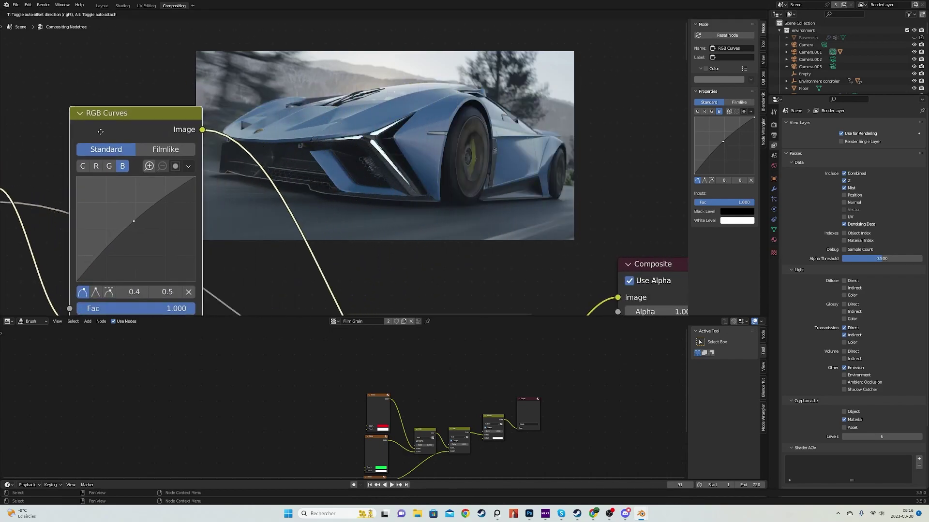
pyautogui.moveTo(101, 131); pyautogui.dragTo(156, 132, button='middle')
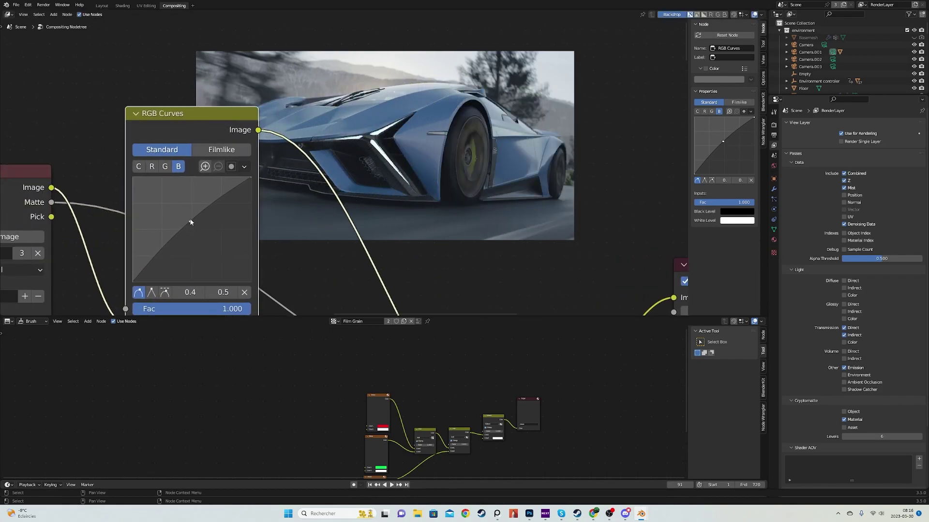
# Step: Raise the combined curve of the RGB Curves node with a point at about 0.2, 0.4
pyautogui.moveTo(189, 222); pyautogui.dragTo(191, 224)
pyautogui.click(139, 167)
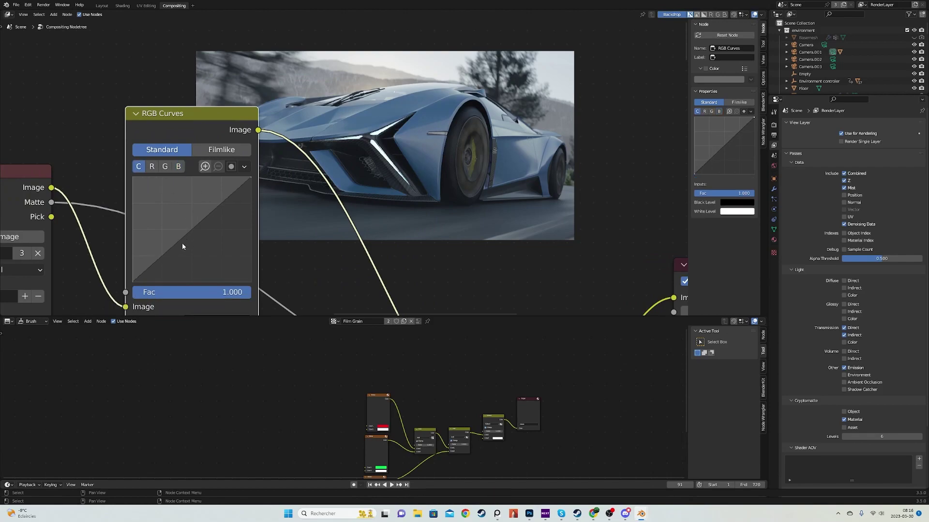
pyautogui.moveTo(181, 242); pyautogui.dragTo(164, 238)
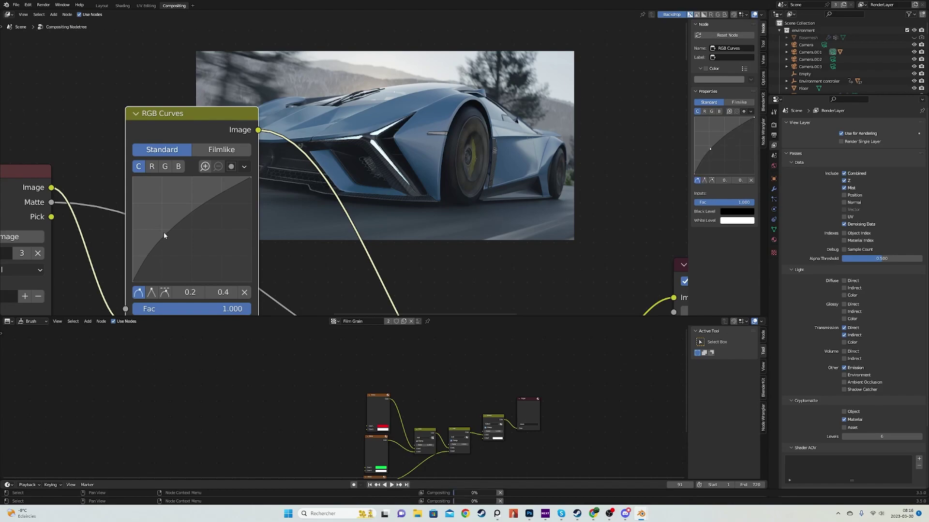
pyautogui.scroll(-3, 324, 192)
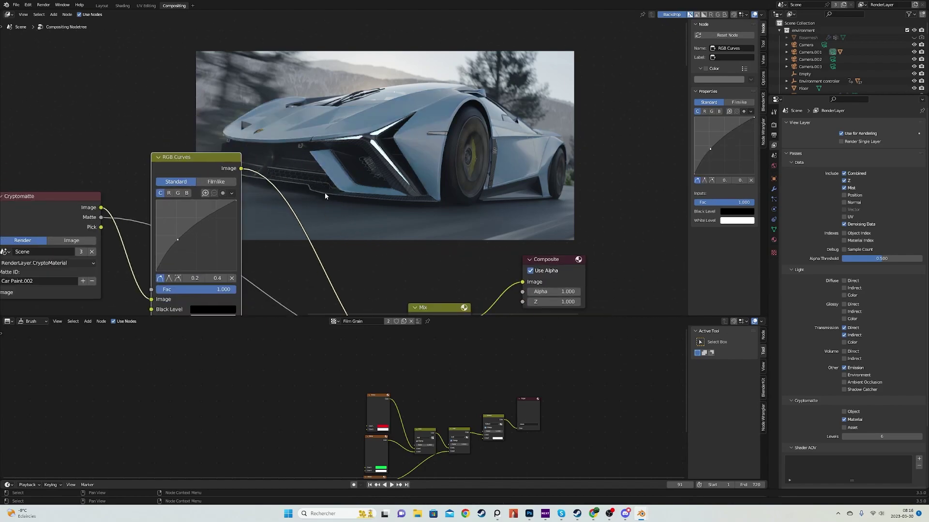
# Step: Darken the car paint by lowering the RGB Curves node's combined curve point to about 0.4, 0.3
pyautogui.scroll(2, 324, 192)
pyautogui.moveTo(324, 193); pyautogui.dragTo(413, 189, button='middle')
pyautogui.scroll(2, 413, 189)
pyautogui.moveTo(213, 254); pyautogui.dragTo(228, 266)
pyautogui.scroll(-3, 521, 167)
pyautogui.moveTo(522, 167); pyautogui.dragTo(592, 195, button='middle')
pyautogui.scroll(2, 576, 191)
pyautogui.scroll(-2, 567, 192)
pyautogui.moveTo(420, 195); pyautogui.dragTo(473, 187, button='middle')
pyautogui.scroll(2, 336, 198)
pyautogui.click(465, 184)
pyautogui.scroll(-4, 450, 182)
# Step: Reposition the RGB Curves and Cryptomatte nodes to uncover more of the car in the backdrop
pyautogui.scroll(-3, 530, 167)
pyautogui.moveTo(530, 167)
pyautogui.mouseDown(button='middle')
pyautogui.moveTo(397, 178)
pyautogui.moveTo(334, 195)
pyautogui.moveTo(529, 146)
pyautogui.moveTo(542, 159)
pyautogui.mouseUp(button='middle')
pyautogui.scroll(3, 391, 161)
pyautogui.moveTo(411, 154); pyautogui.dragTo(506, 81)
pyautogui.scroll(-3, 345, 132)
pyautogui.moveTo(344, 132); pyautogui.dragTo(547, 112, button='middle')
pyautogui.scroll(2, 513, 140)
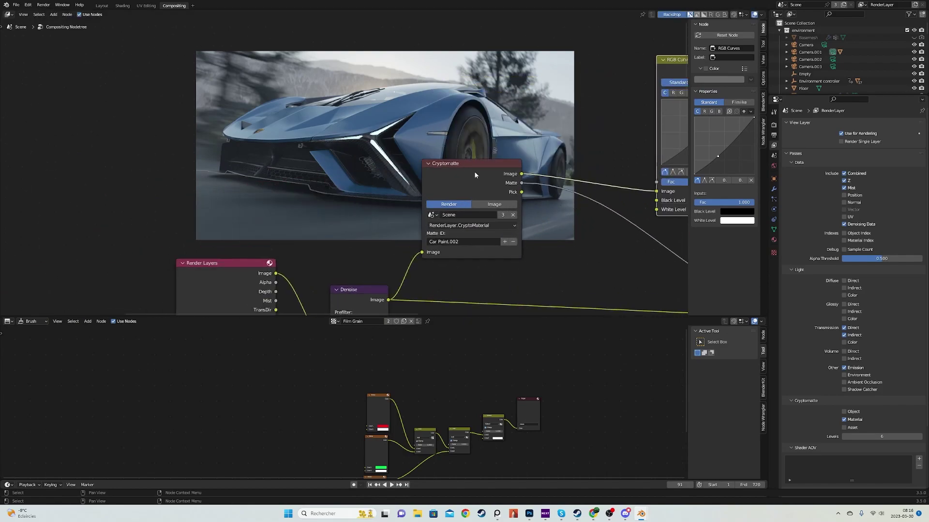
pyautogui.moveTo(476, 163); pyautogui.dragTo(487, 182)
# Step: Add a Glare node and insert it on the link between the Denoise and Mix nodes
pyautogui.moveTo(510, 114); pyautogui.dragTo(379, 149, button='middle')
pyautogui.scroll(3, 379, 149)
pyautogui.hotkey('shift', 'a')
pyautogui.click(378, 149)
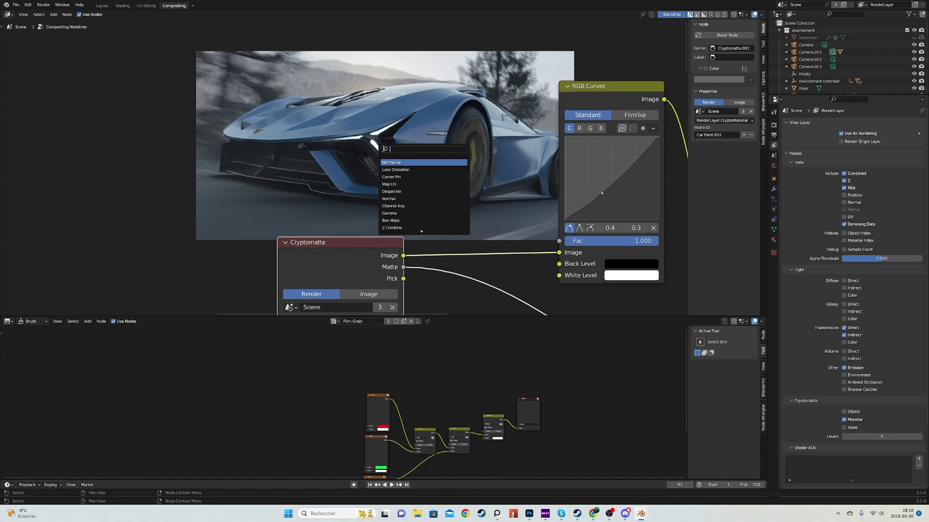
pyautogui.write('glare')
pyautogui.click(399, 162)
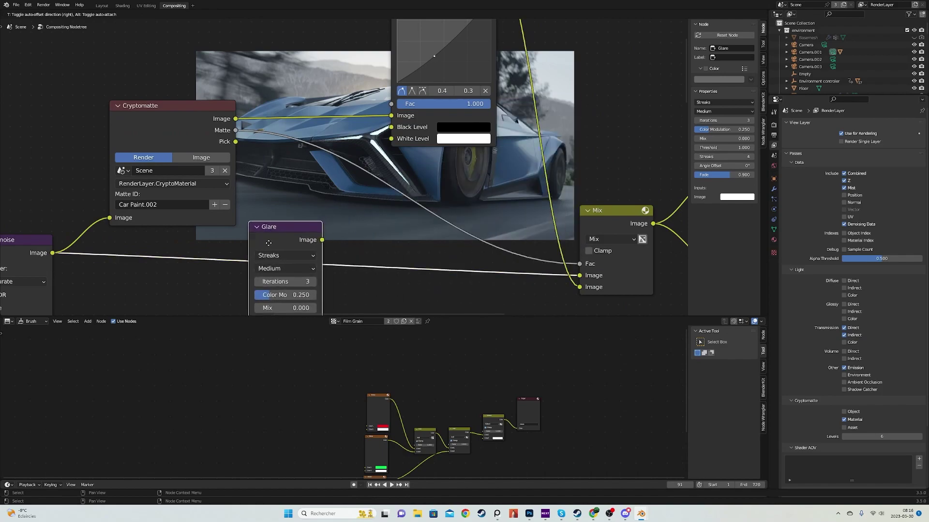
pyautogui.click(269, 243)
# Step: Examine the Streaks glare around the car's headlight in the backdrop
pyautogui.moveTo(319, 217); pyautogui.dragTo(580, 237, button='middle')
pyautogui.scroll(-2, 492, 244)
pyautogui.scroll(2, 580, 237)
pyautogui.moveTo(326, 78); pyautogui.dragTo(361, 120, button='middle')
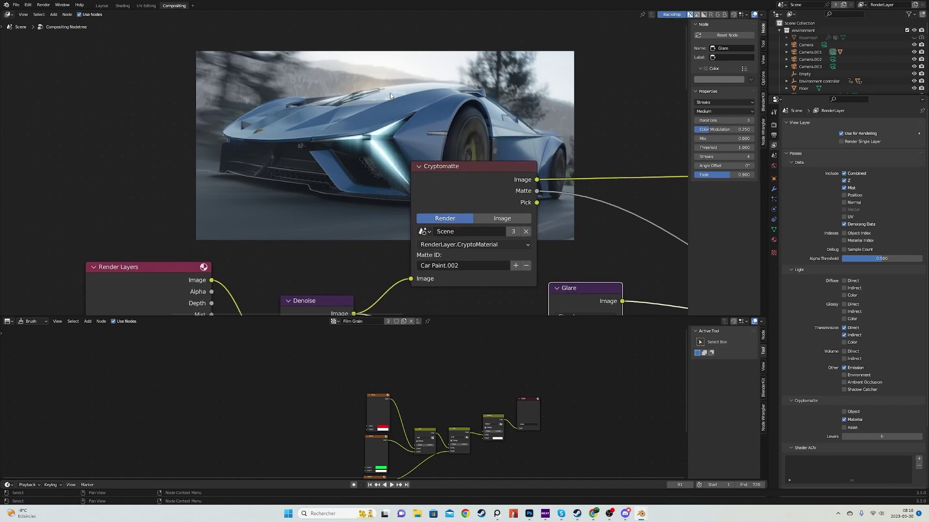
pyautogui.scroll(2, 373, 140)
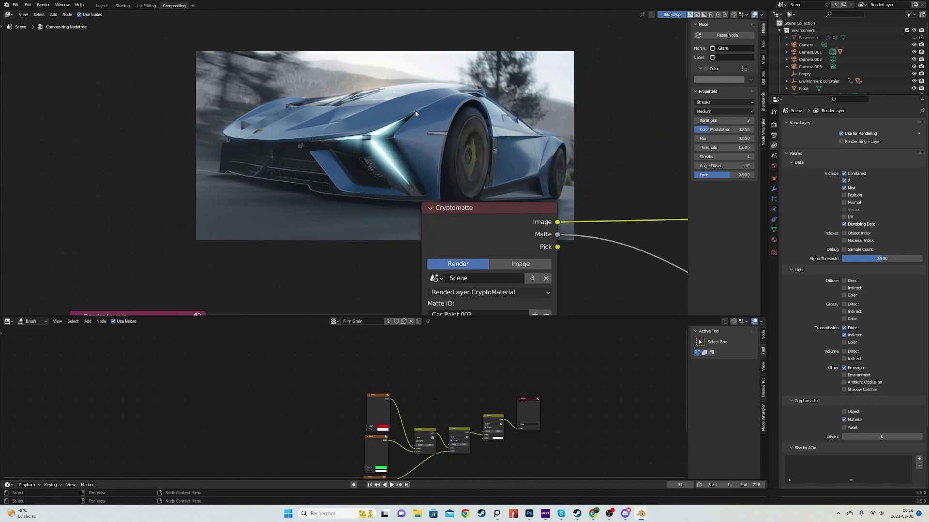
pyautogui.moveTo(401, 199); pyautogui.dragTo(439, 158, button='middle')
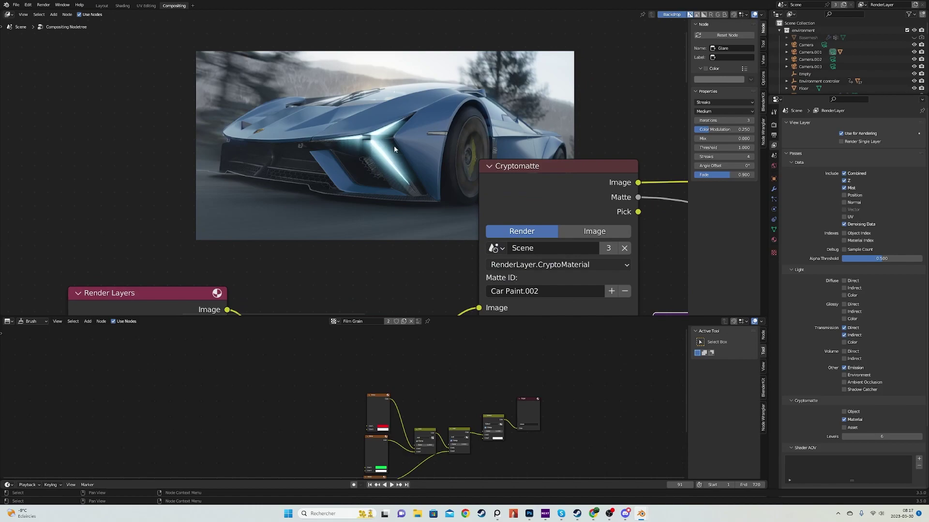
# Step: Change the Glare node's type from Streaks to Fog Glow
pyautogui.scroll(-4, 423, 149)
pyautogui.moveTo(580, 295); pyautogui.dragTo(306, 225, button='middle')
pyautogui.scroll(2, 325, 245)
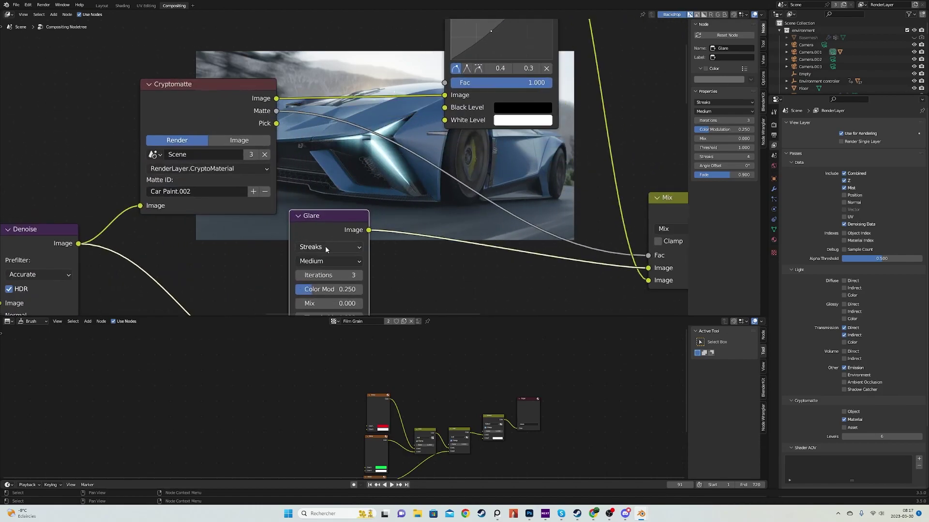
pyautogui.click(325, 247)
pyautogui.click(315, 285)
# Step: Examine the Fog Glow effect on the car's headlights in the backdrop
pyautogui.scroll(-2, 390, 199)
pyautogui.moveTo(389, 199)
pyautogui.mouseDown(button='middle')
pyautogui.moveTo(180, 164)
pyautogui.moveTo(142, 205)
pyautogui.moveTo(228, 174)
pyautogui.moveTo(122, 154)
pyautogui.moveTo(132, 205)
pyautogui.moveTo(150, 201)
pyautogui.moveTo(148, 228)
pyautogui.moveTo(469, 251)
pyautogui.mouseUp(button='middle')
pyautogui.scroll(3, 218, 158)
pyautogui.scroll(-1, 120, 208)
pyautogui.scroll(-2, 480, 260)
pyautogui.moveTo(402, 128); pyautogui.dragTo(430, 128, button='middle')
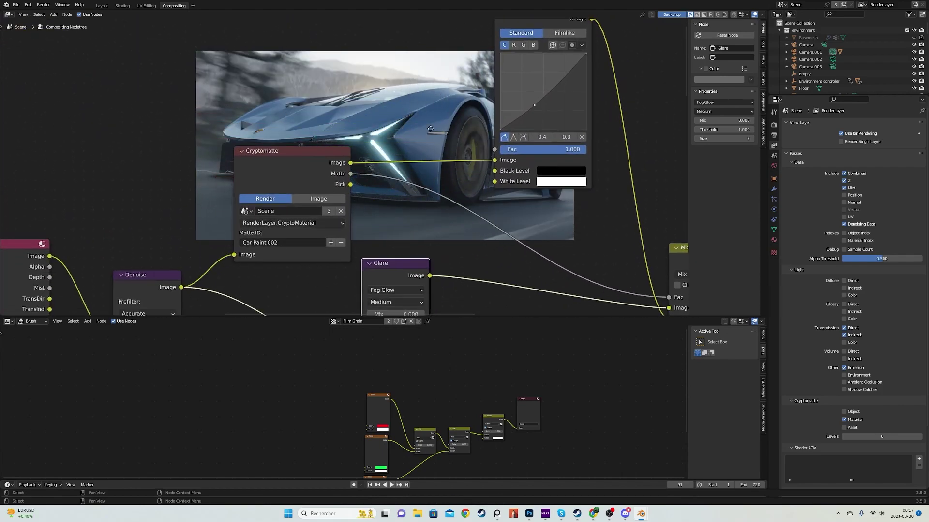
pyautogui.scroll(-1, 363, 93)
pyautogui.moveTo(363, 94); pyautogui.dragTo(468, 146, button='middle')
pyautogui.scroll(2, 468, 145)
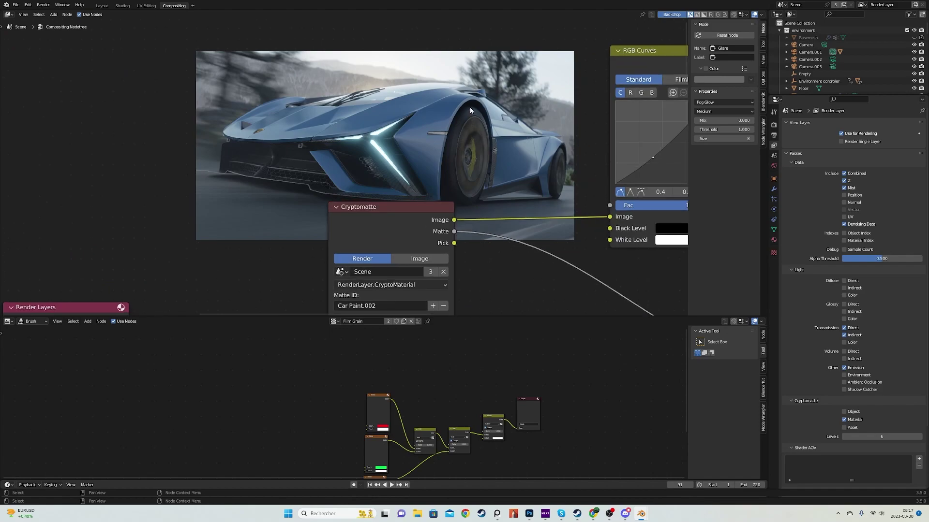
pyautogui.scroll(-4, 422, 93)
pyautogui.moveTo(439, 170)
pyautogui.mouseDown(button='middle')
pyautogui.moveTo(430, 104)
pyautogui.moveTo(456, 165)
pyautogui.mouseUp(button='middle')
pyautogui.scroll(-1, 404, 156)
pyautogui.scroll(7, 392, 155)
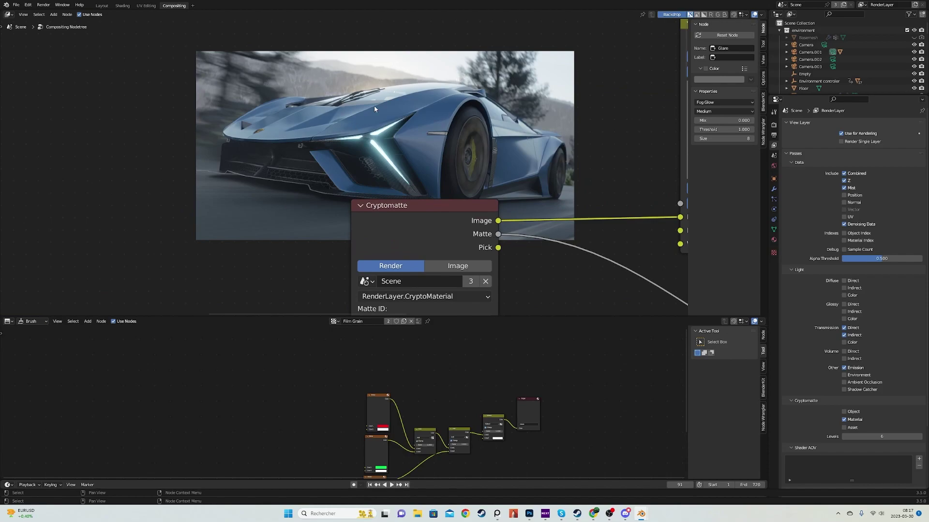
# Step: Review the node chain from Cryptomatte through RGB Curves, Glare and Mix to the outputs against the composited car
pyautogui.scroll(-2, 353, 150)
pyautogui.moveTo(347, 221); pyautogui.dragTo(346, 172, button='middle')
pyautogui.scroll(-3, 346, 174)
pyautogui.moveTo(421, 192); pyautogui.dragTo(231, 174, button='middle')
pyautogui.scroll(-2, 231, 173)
pyautogui.moveTo(309, 183); pyautogui.dragTo(161, 213, button='middle')
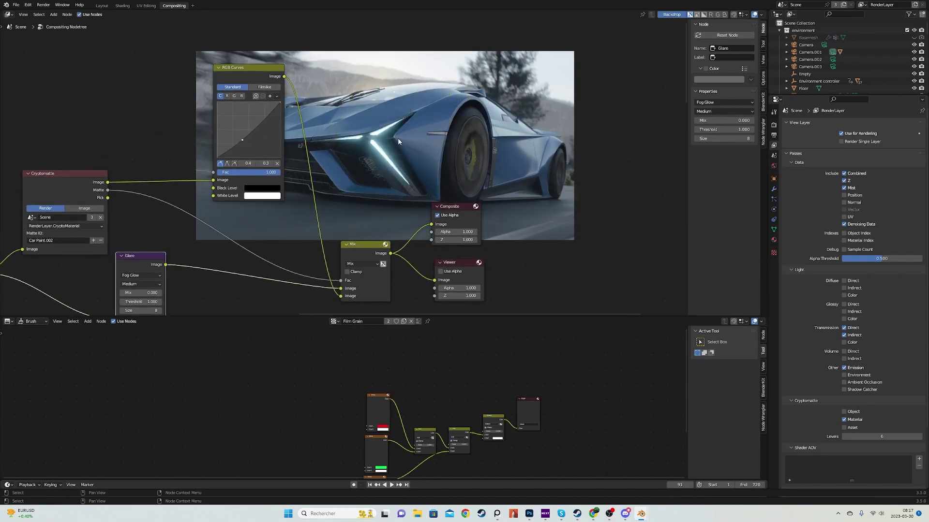
pyautogui.moveTo(286, 171); pyautogui.dragTo(562, 218, button='middle')
pyautogui.scroll(2, 364, 138)
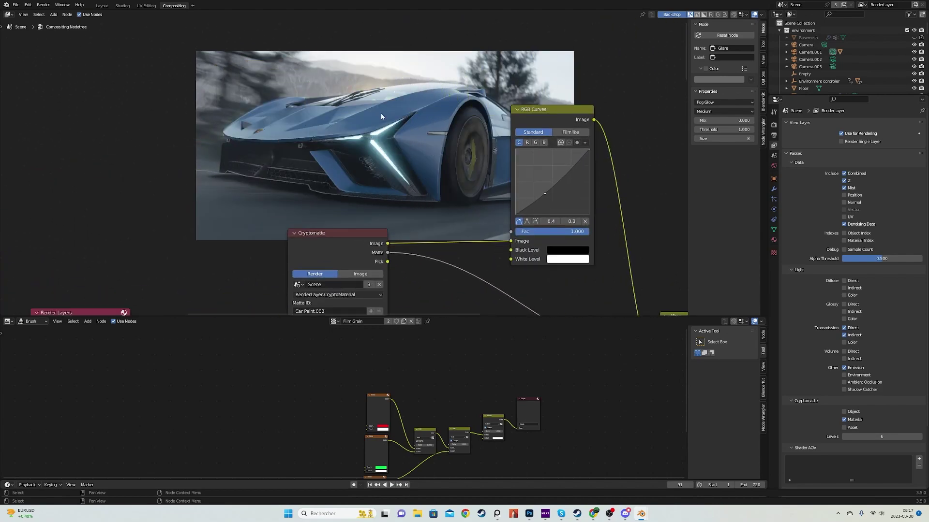
pyautogui.scroll(-5, 399, 129)
pyautogui.moveTo(413, 232); pyautogui.dragTo(367, 161, button='middle')
pyautogui.scroll(3, 368, 161)
pyautogui.scroll(2, 321, 123)
pyautogui.scroll(-4, 321, 123)
pyautogui.scroll(-3, 327, 137)
pyautogui.scroll(3, 336, 166)
pyautogui.scroll(1, 369, 161)
pyautogui.scroll(-1, 369, 159)
pyautogui.scroll(2, 370, 166)
pyautogui.scroll(-1, 370, 166)
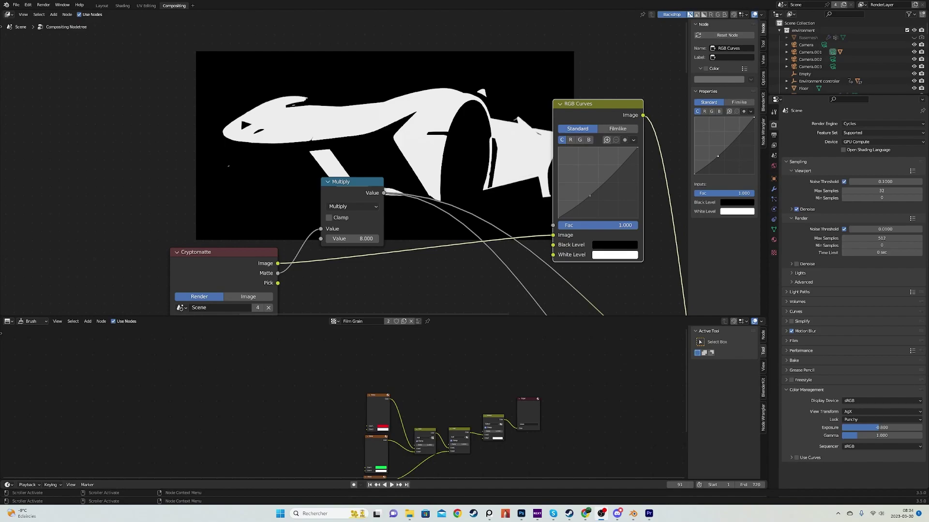
# Step: Move the Cryptomatte node off the car mask and preview its Matte output in the Viewer
pyautogui.moveTo(255, 256); pyautogui.dragTo(327, 213, button='middle')
pyautogui.scroll(1, 327, 214)
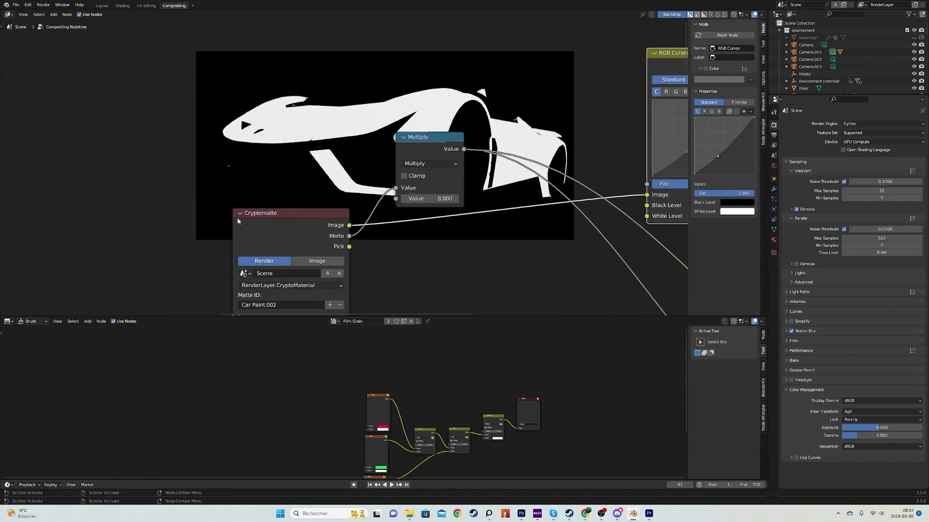
pyautogui.moveTo(246, 234); pyautogui.dragTo(187, 213)
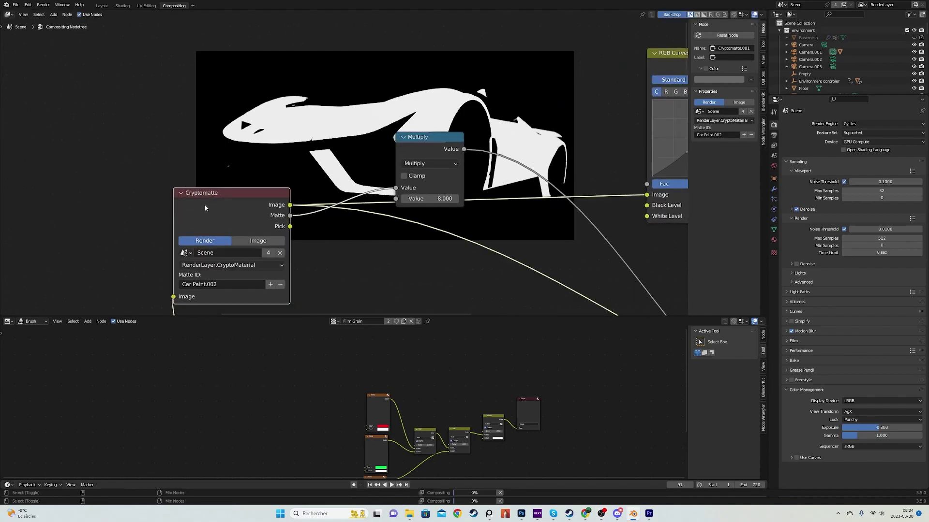
pyautogui.keyDown('ctrl'); pyautogui.keyDown('shift'); pyautogui.click(204, 207); pyautogui.keyUp('shift'); pyautogui.keyUp('ctrl')
pyautogui.scroll(2, 302, 189)
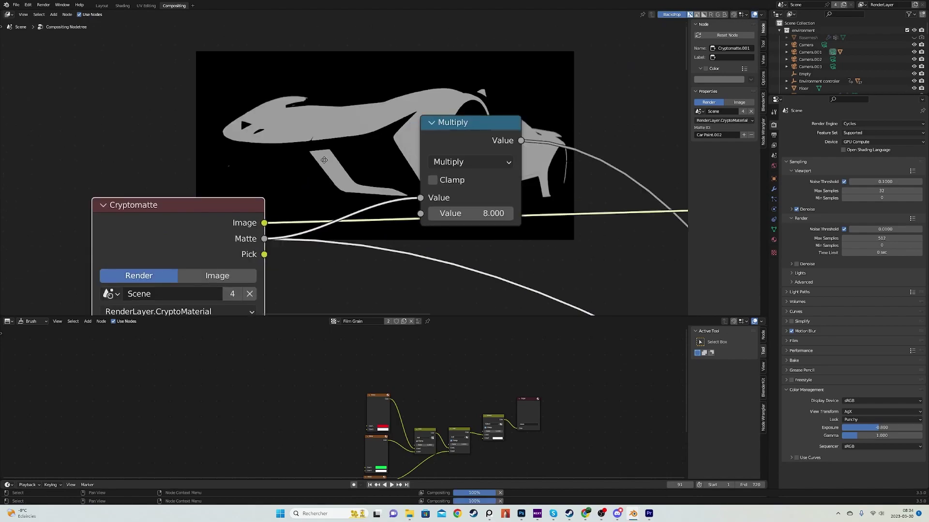
pyautogui.scroll(-3, 324, 160)
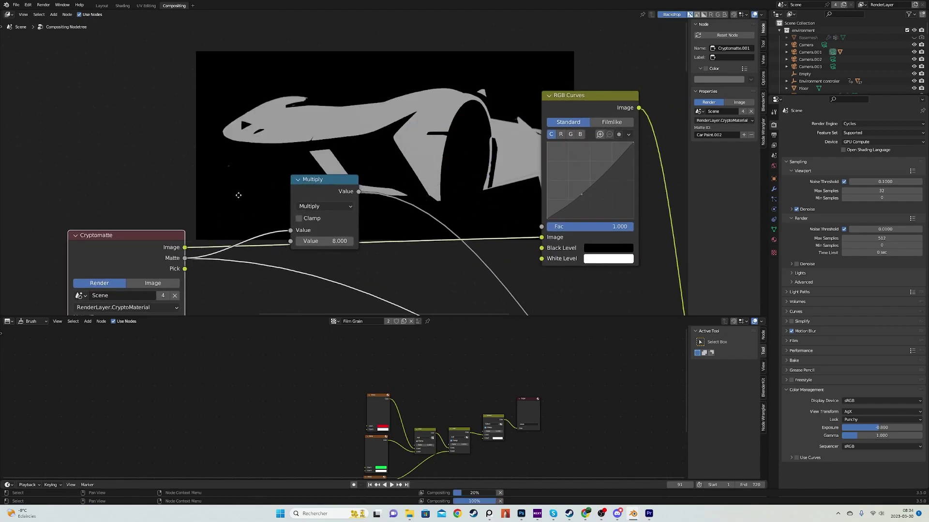
# Step: Move the Multiply node closer to the Cryptomatte node, uncovering more of the matte in the backdrop
pyautogui.moveTo(238, 196); pyautogui.dragTo(217, 200, button='middle')
pyautogui.scroll(2, 221, 200)
pyautogui.moveTo(288, 204); pyautogui.dragTo(273, 181)
pyautogui.scroll(-4, 450, 187)
pyautogui.scroll(2, 338, 192)
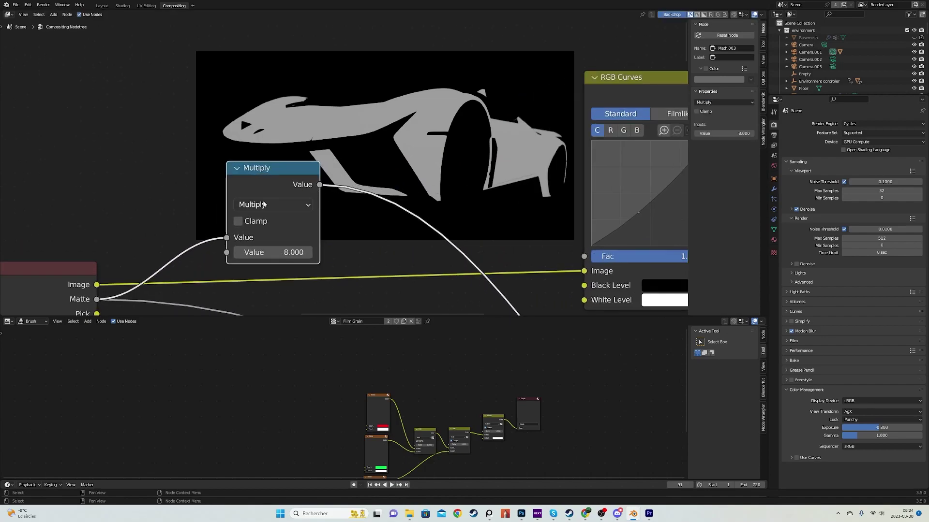
pyautogui.moveTo(254, 190); pyautogui.dragTo(200, 164, button='middle')
pyautogui.scroll(-3, 506, 158)
pyautogui.moveTo(339, 164); pyautogui.dragTo(332, 161, button='middle')
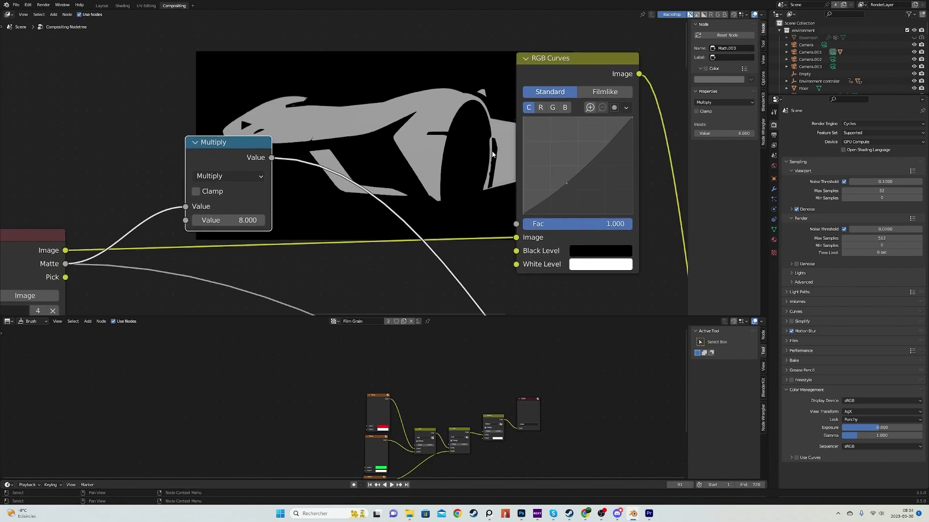
pyautogui.scroll(2, 299, 161)
pyautogui.moveTo(260, 157); pyautogui.dragTo(398, 187)
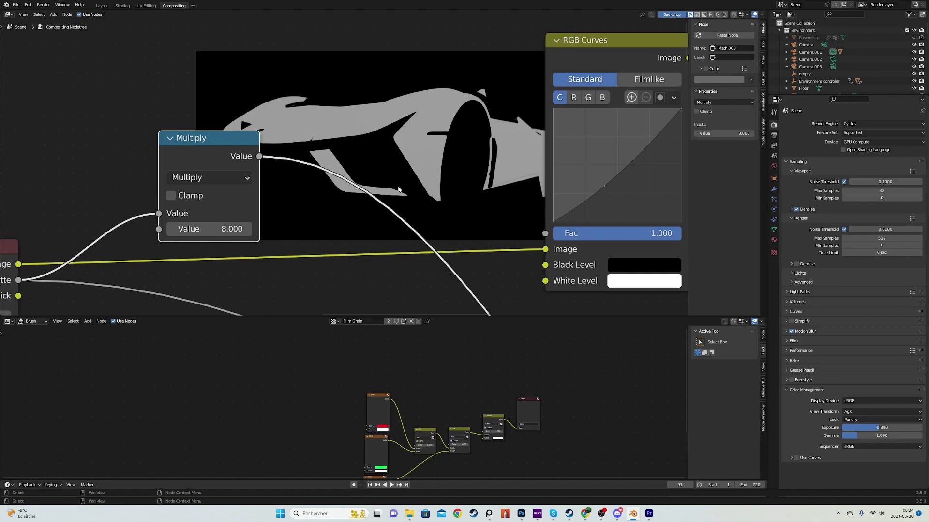
# Step: Preview the Multiply node's output in the Viewer and inspect the brightened car paint mask
pyautogui.scroll(-5, 346, 192)
pyautogui.scroll(3, 324, 191)
pyautogui.keyDown('ctrl'); pyautogui.keyDown('shift'); pyautogui.click(246, 155); pyautogui.keyUp('shift'); pyautogui.keyUp('ctrl')
pyautogui.moveTo(255, 90); pyautogui.dragTo(350, 154, button='middle')
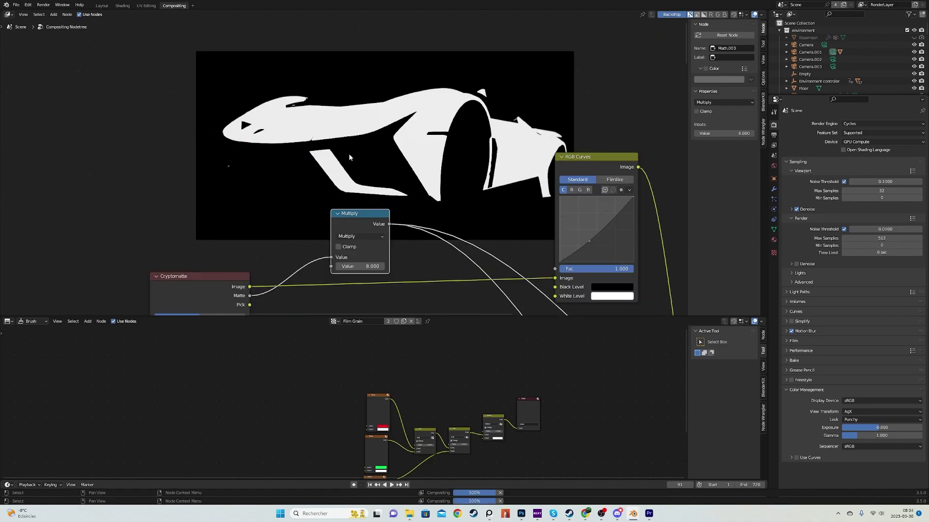
pyautogui.scroll(-1, 350, 157)
pyautogui.click(448, 154)
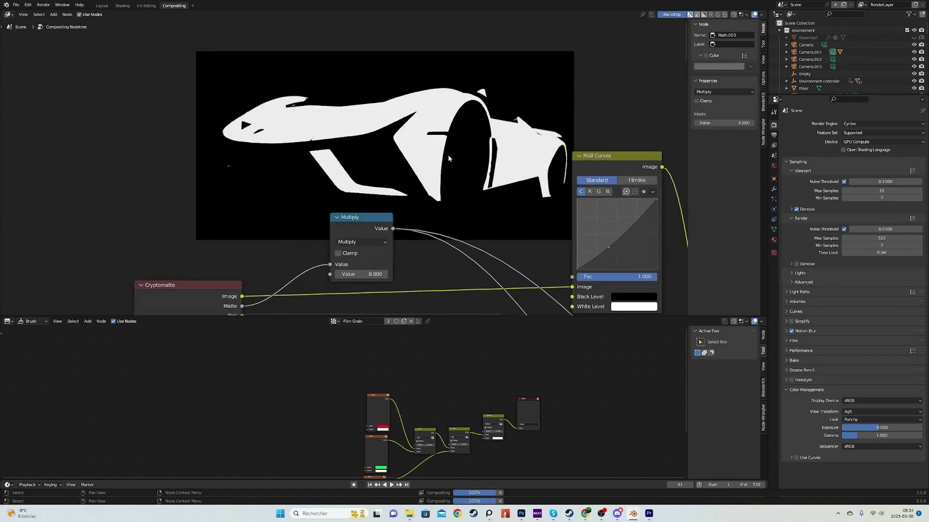
pyautogui.scroll(1, 443, 176)
# Step: Follow the Multiply node's output to the final Mix node that feeds the Composite output
pyautogui.scroll(-8, 443, 177)
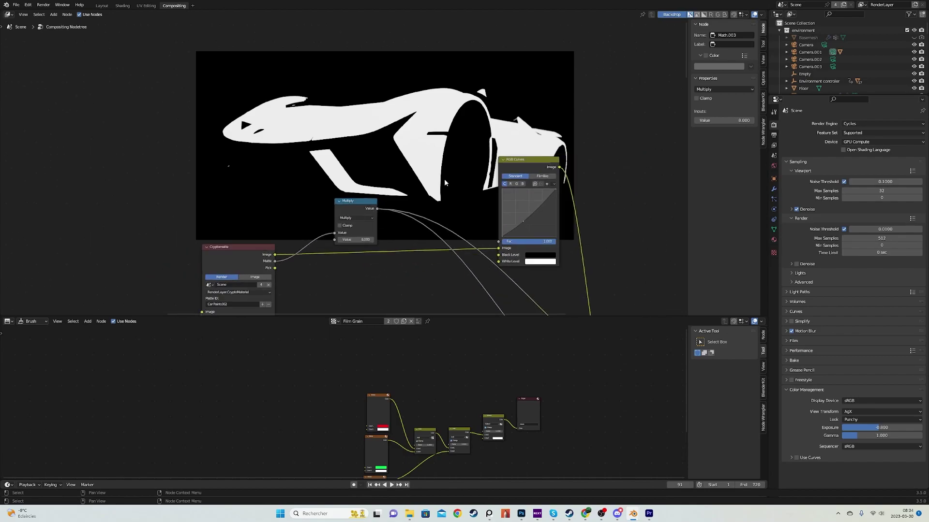
pyautogui.moveTo(434, 191); pyautogui.dragTo(305, 118, button='middle')
pyautogui.scroll(4, 315, 182)
pyautogui.scroll(1, 315, 182)
pyautogui.moveTo(413, 228); pyautogui.dragTo(400, 178, button='middle')
pyautogui.scroll(1, 400, 179)
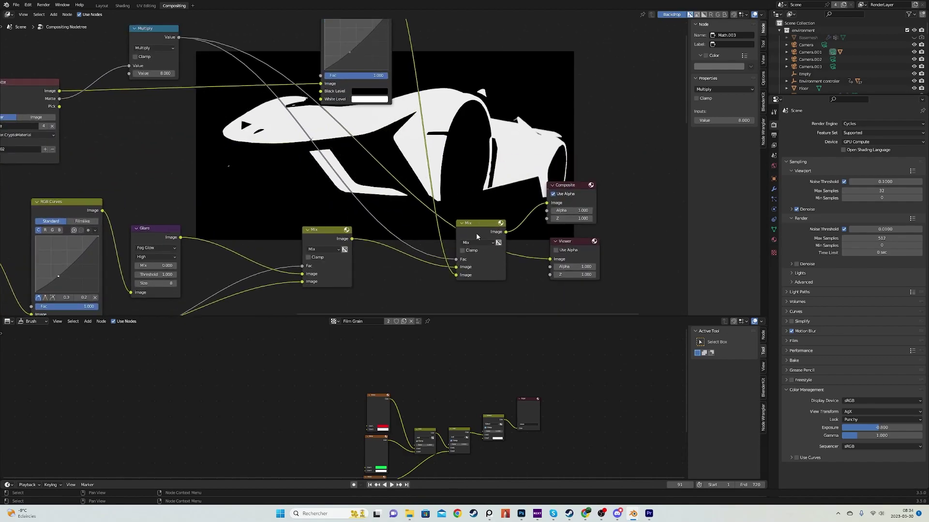